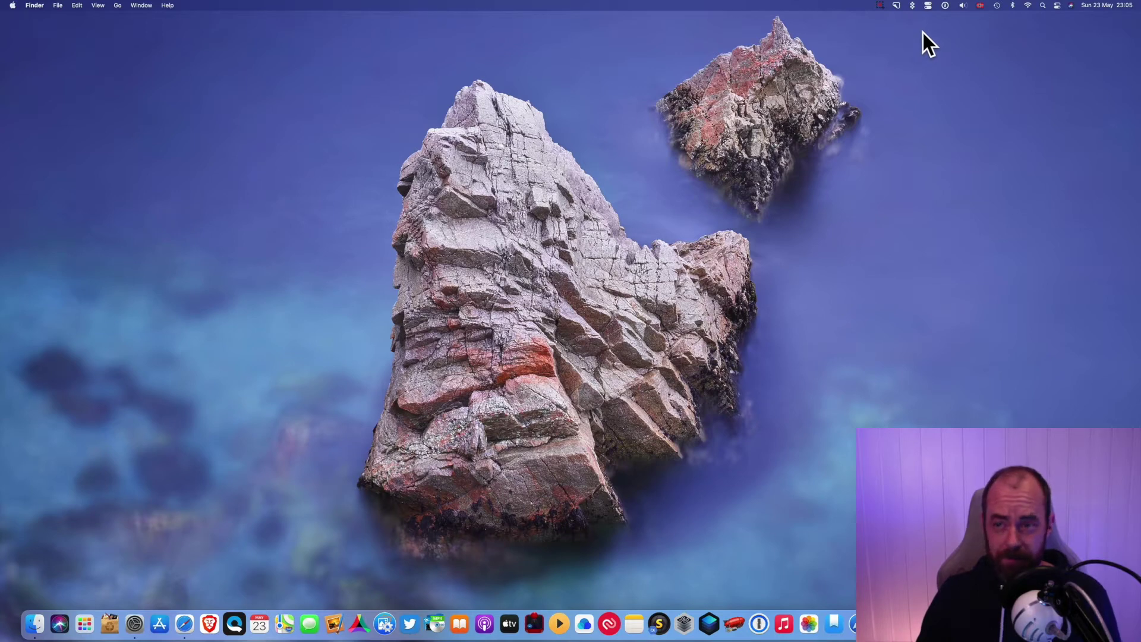
Open One Switch's Customize preferences, which list the dashboard switches with checkboxes
click(928, 6)
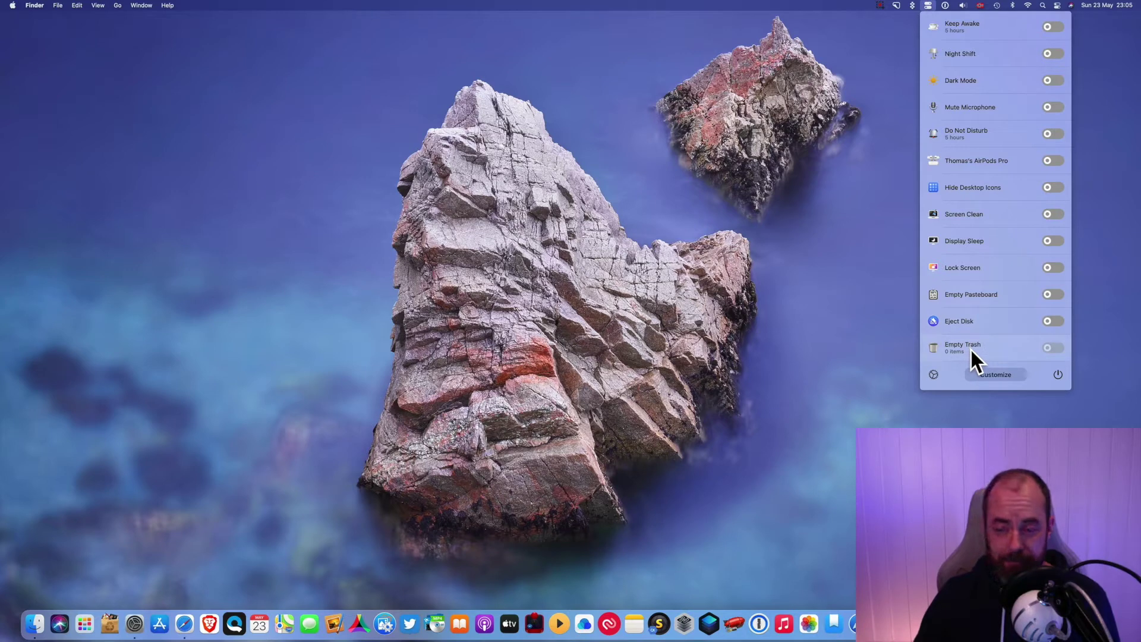
click(986, 372)
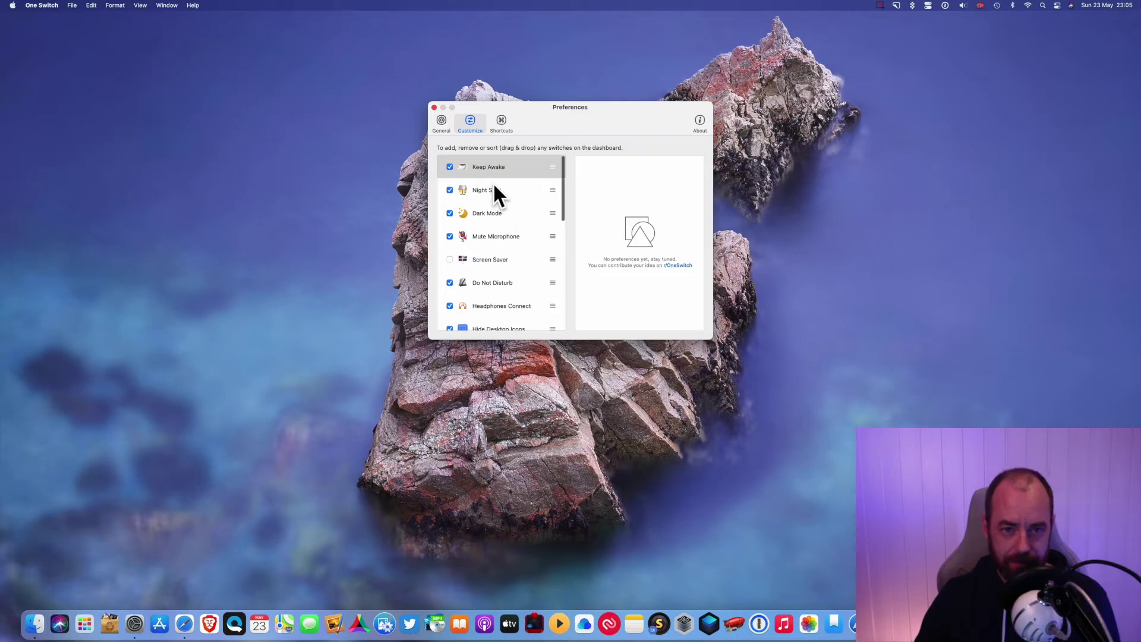
Scroll to the end of the Customize switch list, then close the Preferences window
scroll(494, 185, down, 3)
scroll(494, 186, down, 6)
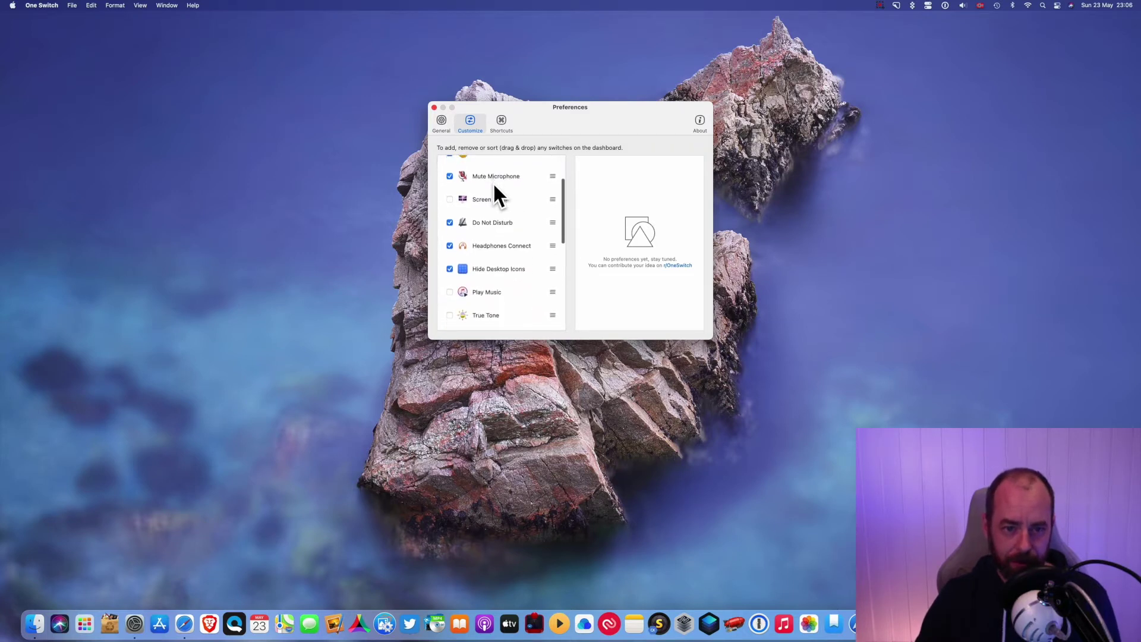
scroll(493, 182, down, 1)
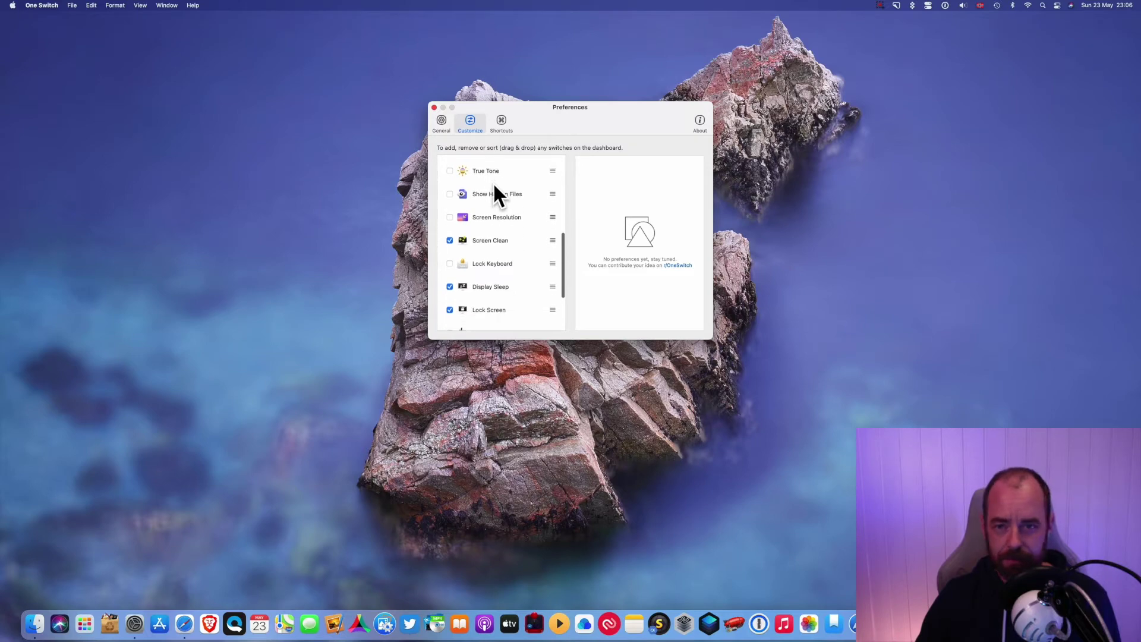
click(434, 107)
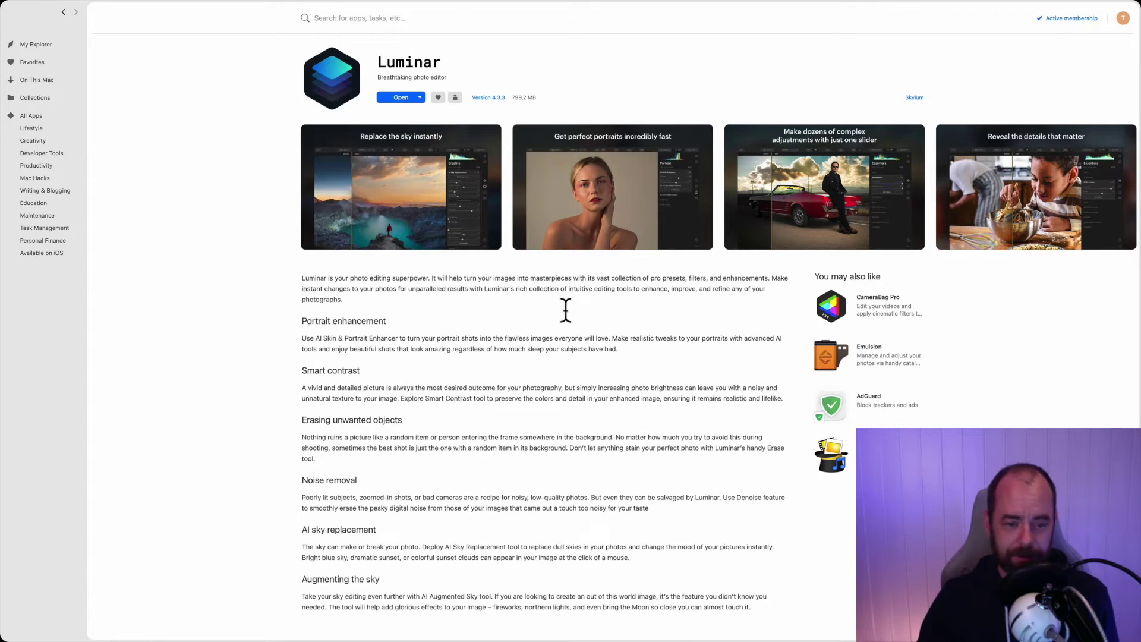
Switch from full-screen Setapp to the Luminar 4 window showing IMG_3874.JPG
key(ctrl+Left)
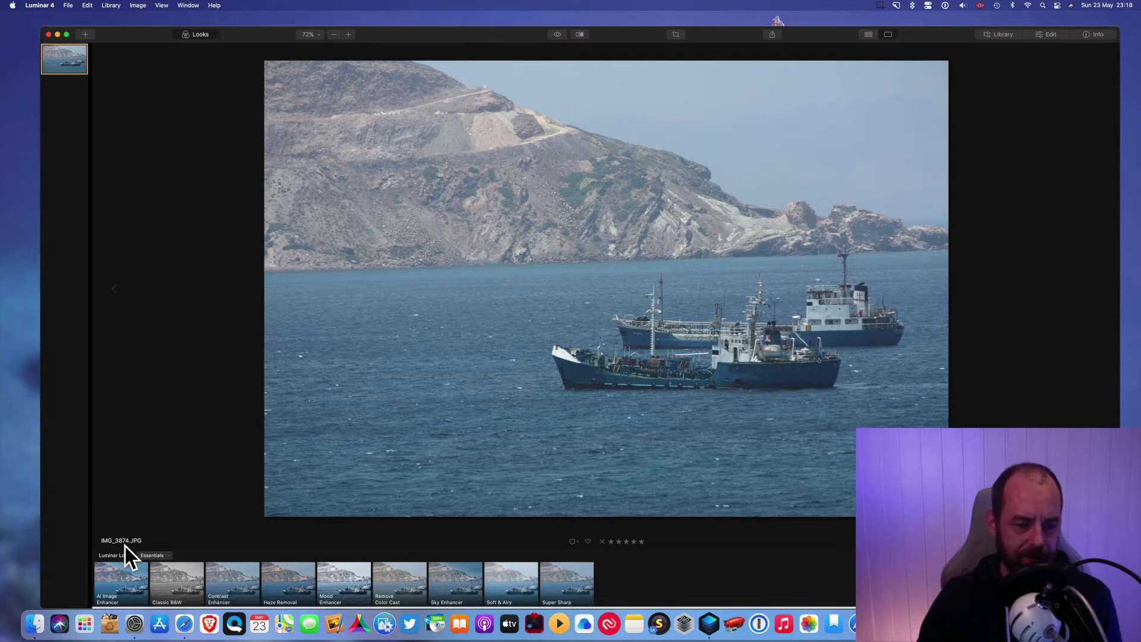
Apply AI Image Enhancer, Classic B&W, Contrast Enhancer, Haze Removal, Mood Enhancer, Sky Enhancer, then Soft & Airy
click(123, 575)
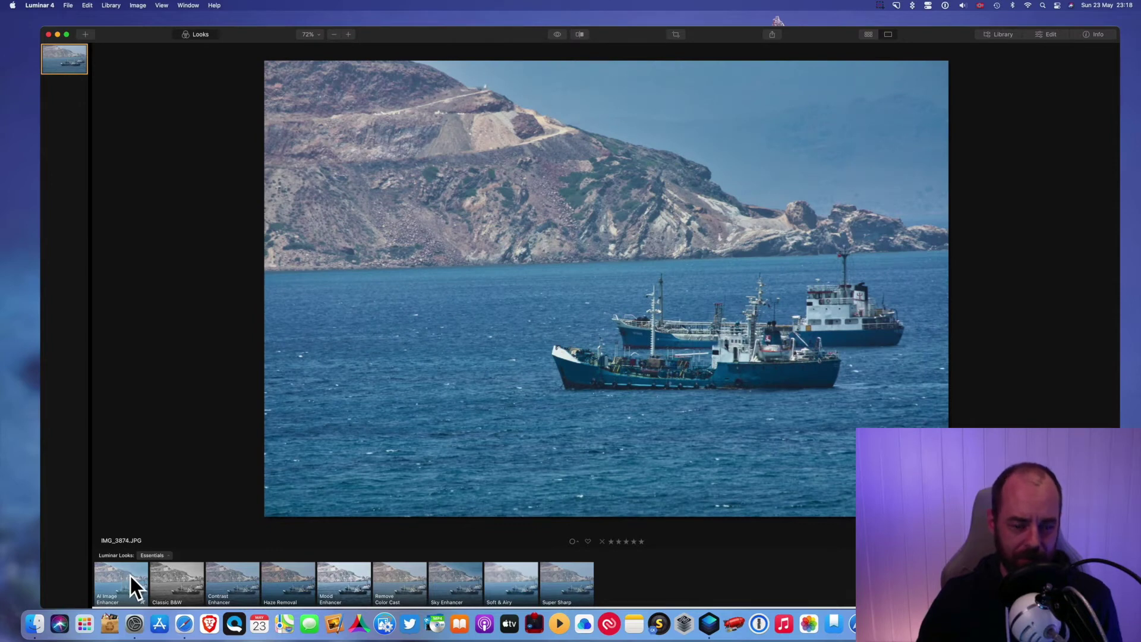
click(162, 574)
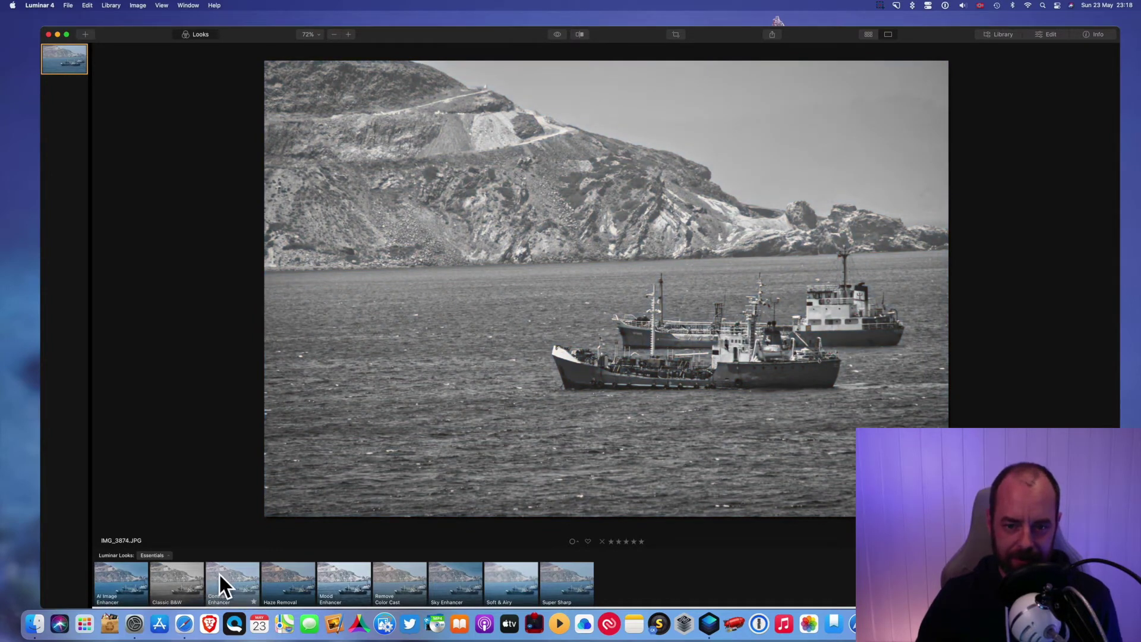
click(243, 573)
click(285, 572)
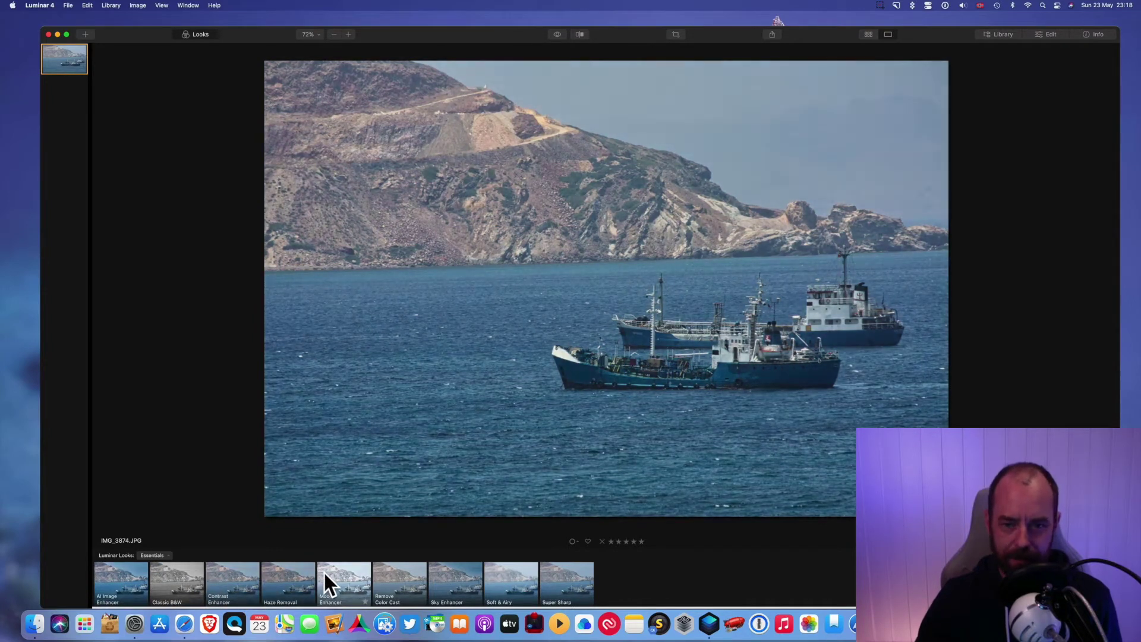
click(358, 572)
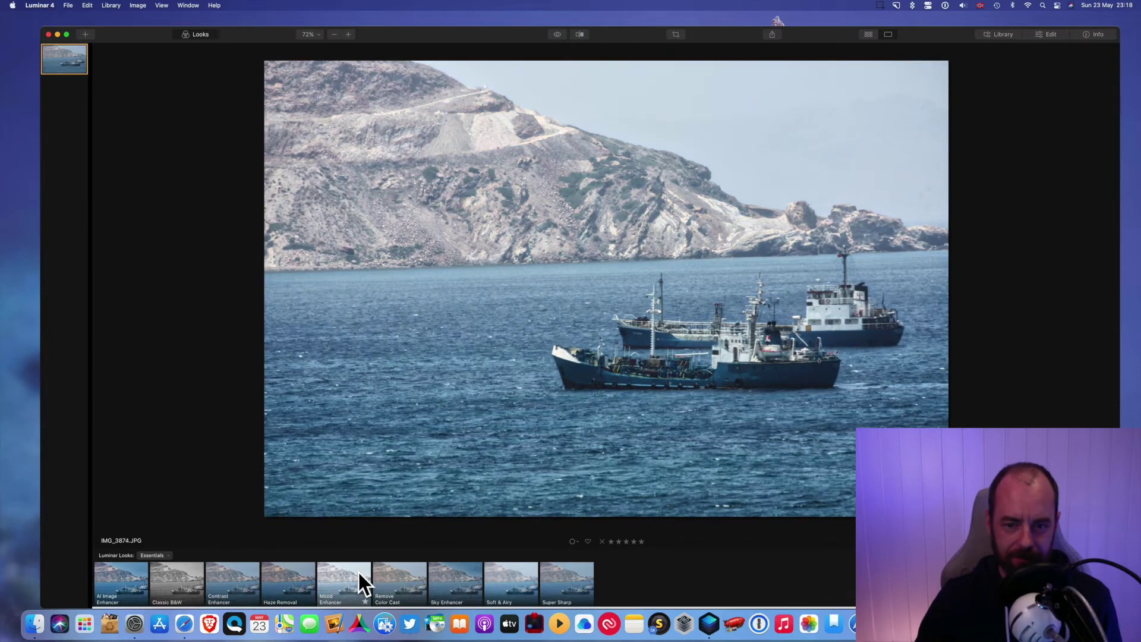
click(476, 569)
click(502, 570)
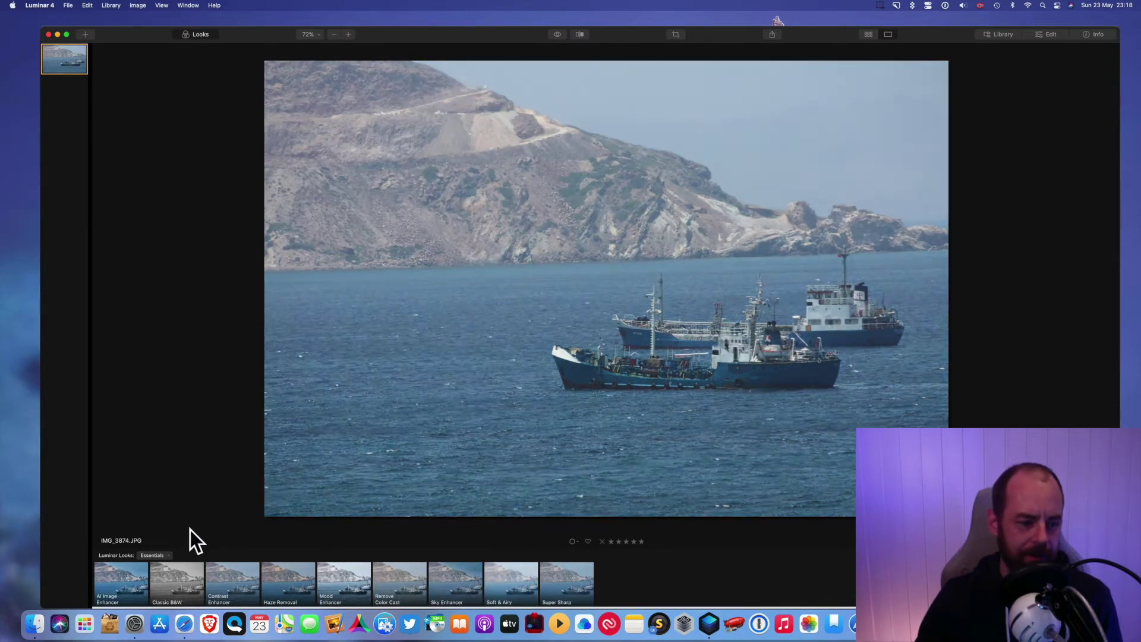
Apply AI Landscape Enhancer from the Landscape collection, then toggle the original view to compare
click(160, 554)
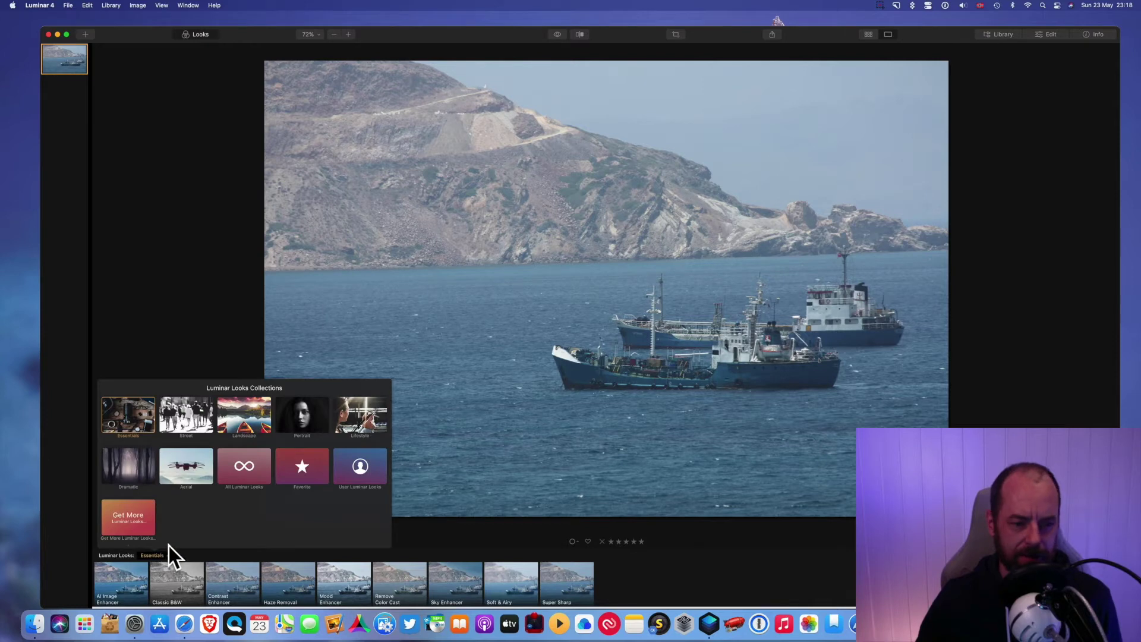
click(243, 416)
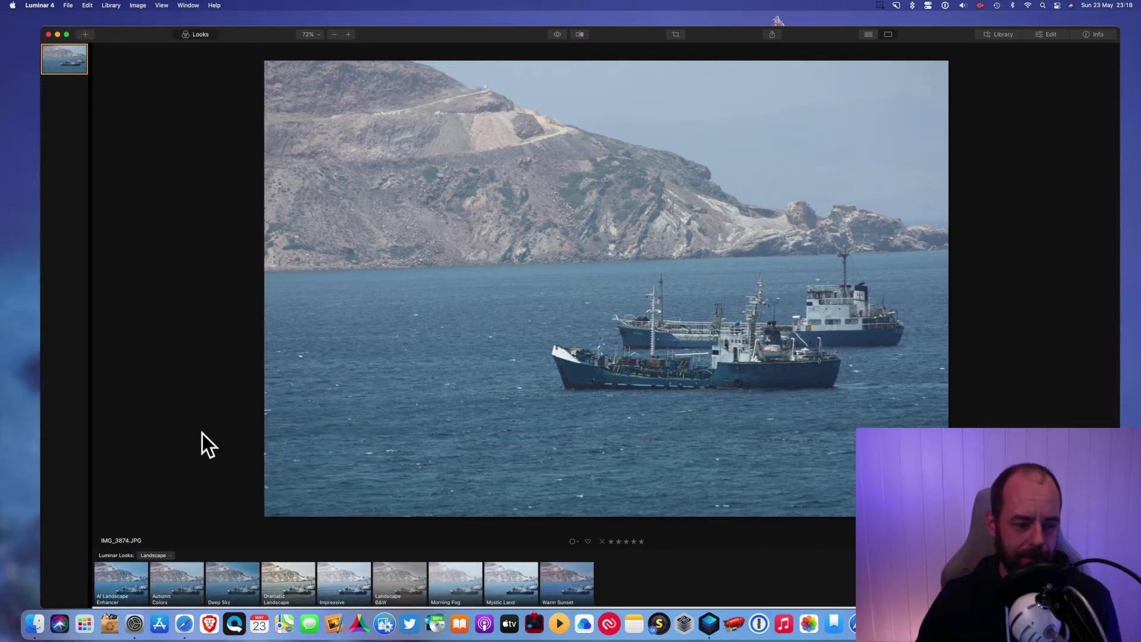
click(119, 584)
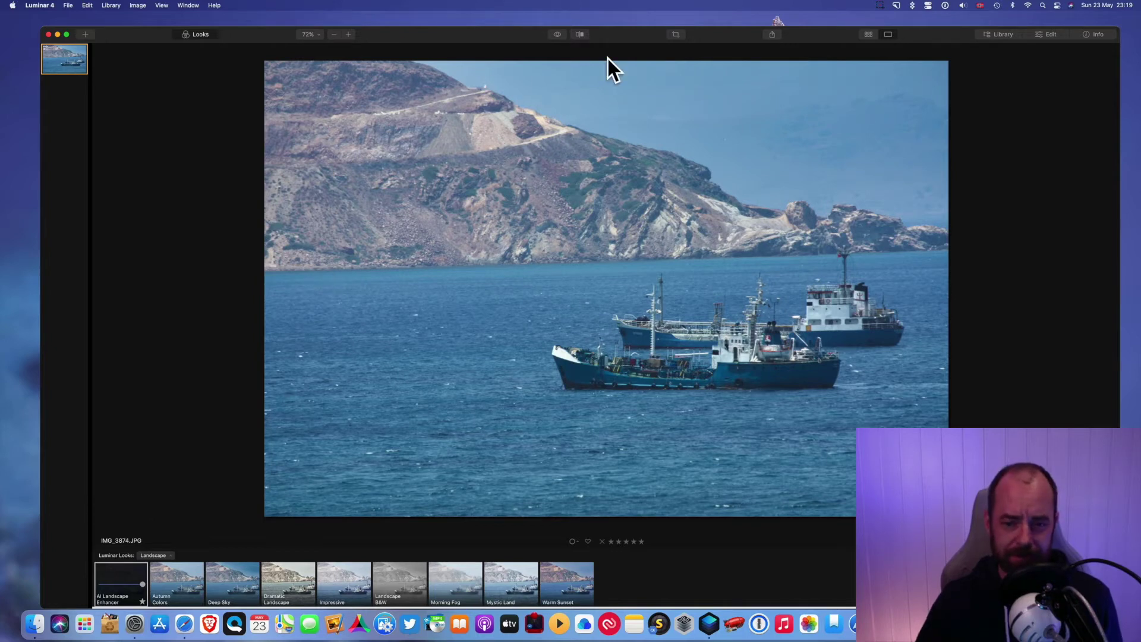
click(564, 37)
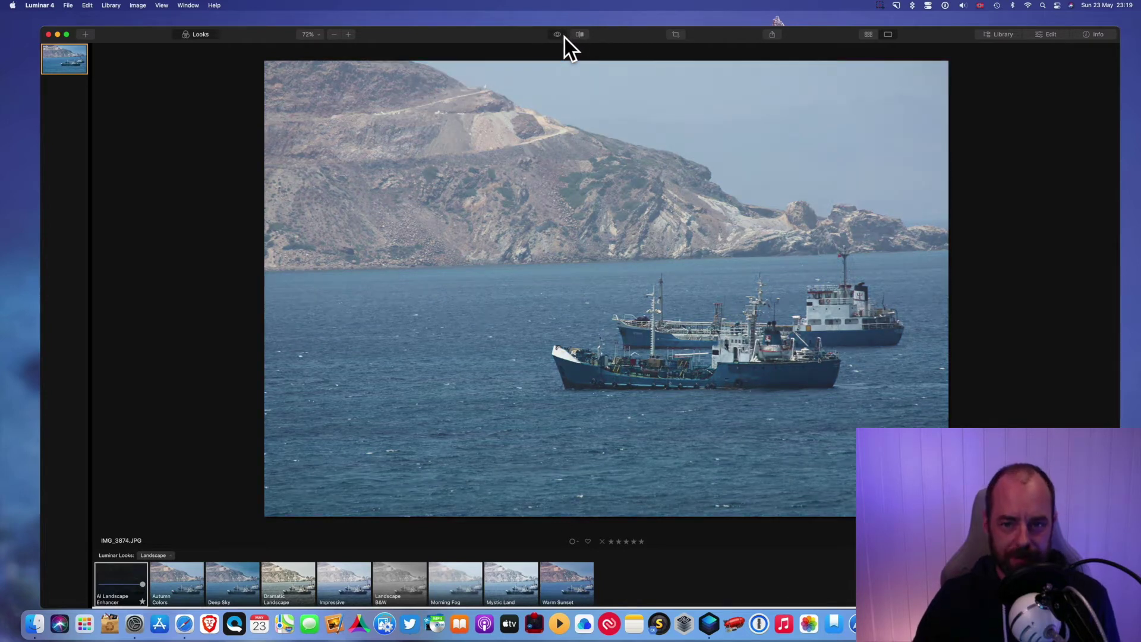
click(564, 37)
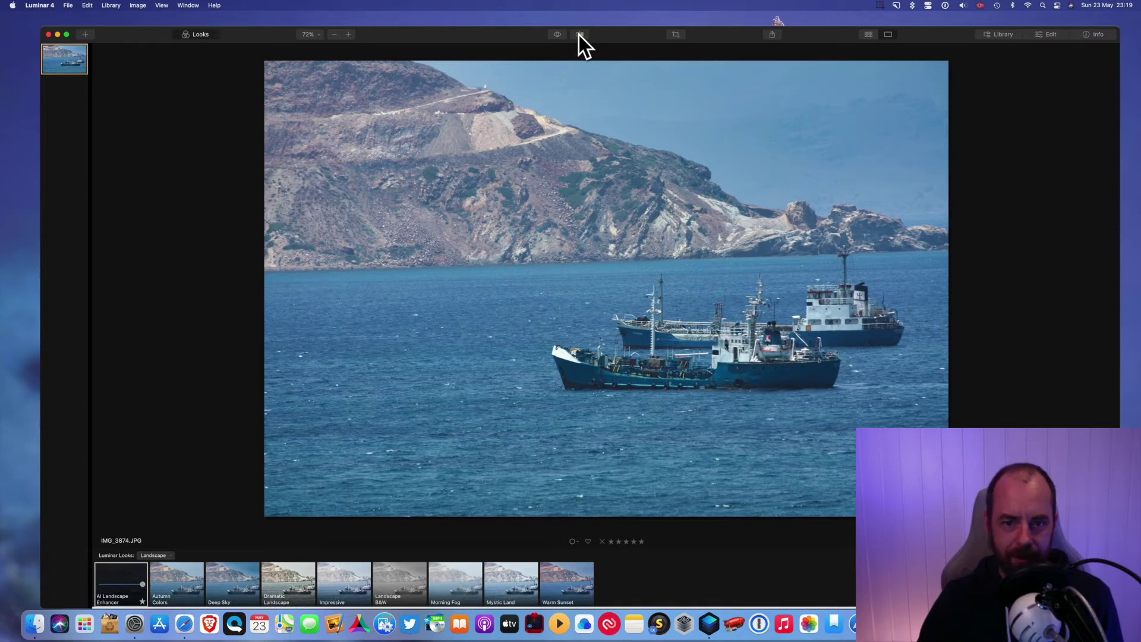
Turn on the Before/After split view and drag the divider right to widen the before side
click(578, 34)
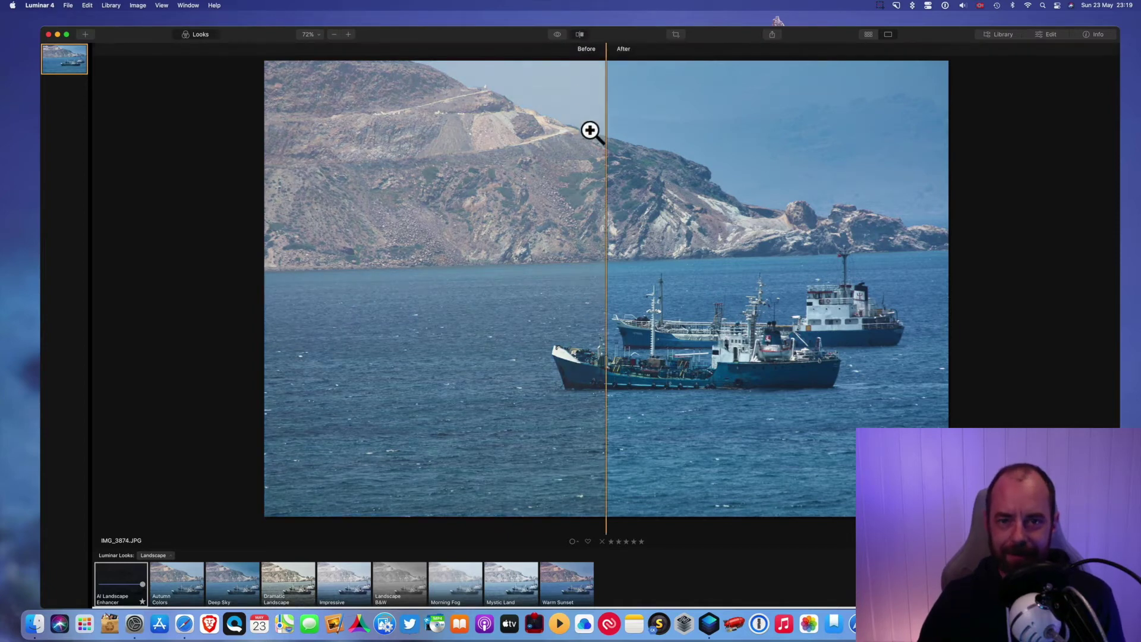
drag(606, 140, 628, 224)
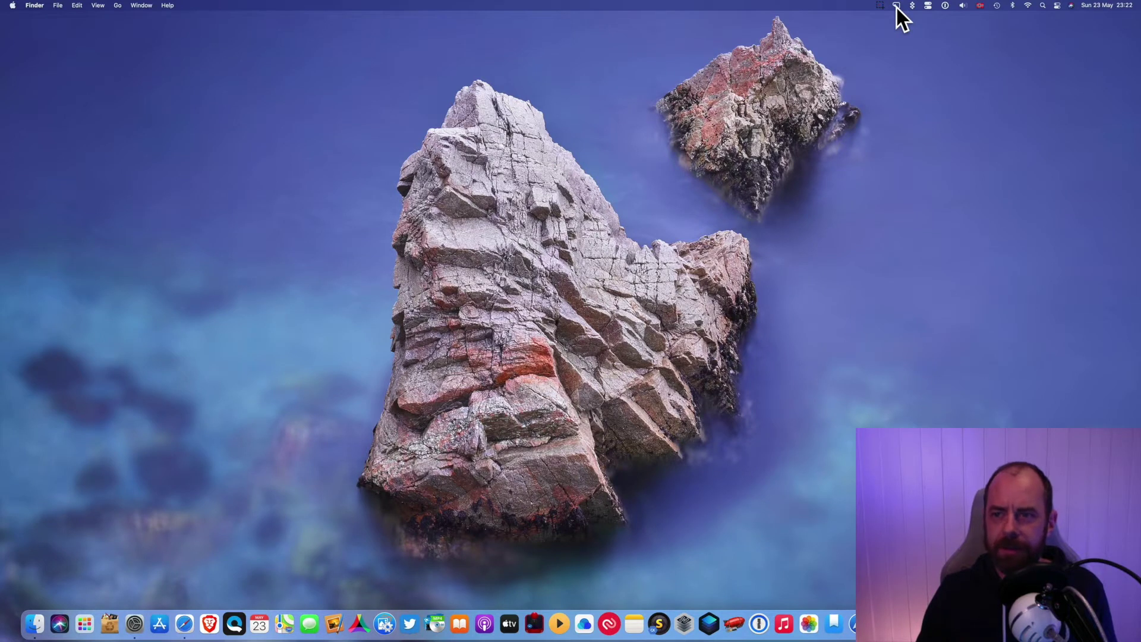
Show CleanShot X's menu bar dropdown with Capture Area, Scrolling Capture and Record Screen
click(896, 6)
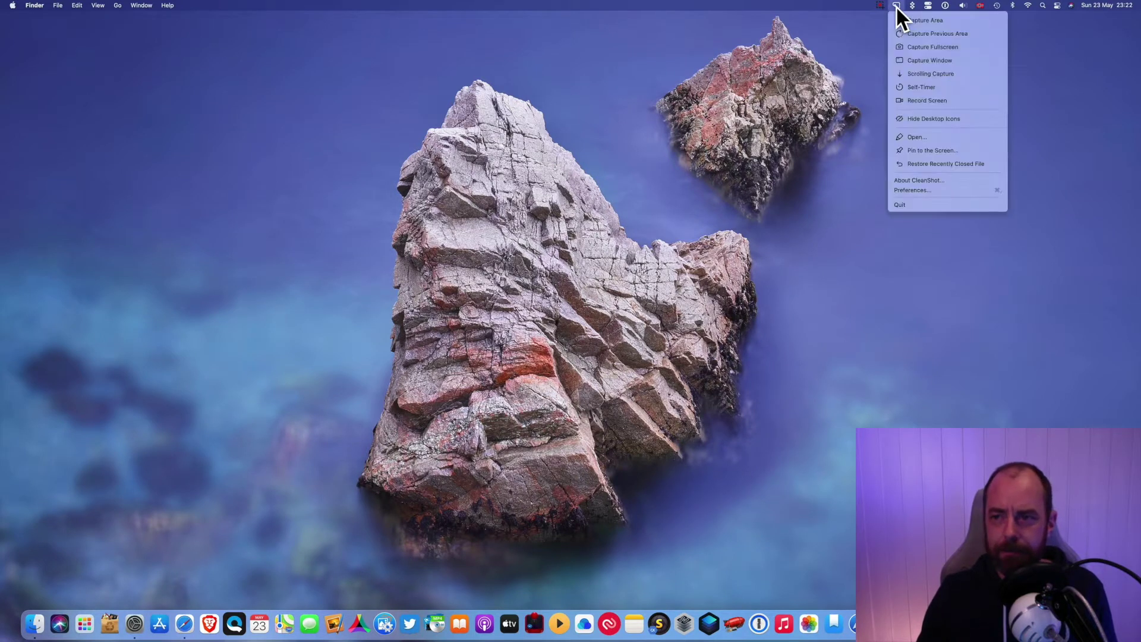
Capture a screen area around the big rock and open the screenshot in the annotation editor
click(933, 21)
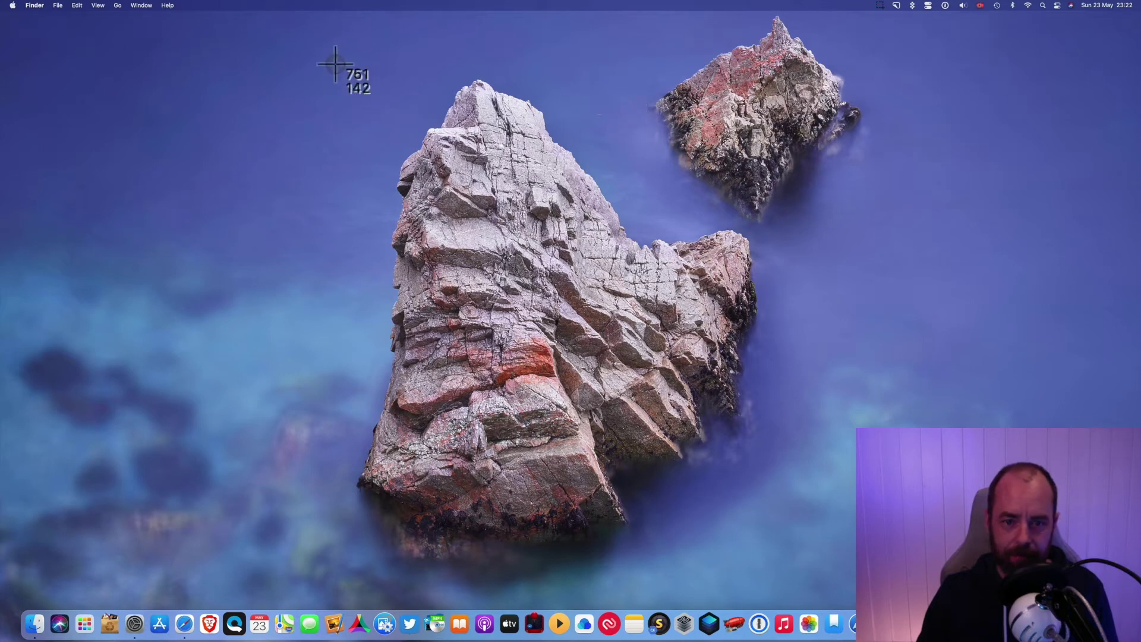
drag(335, 63, 820, 568)
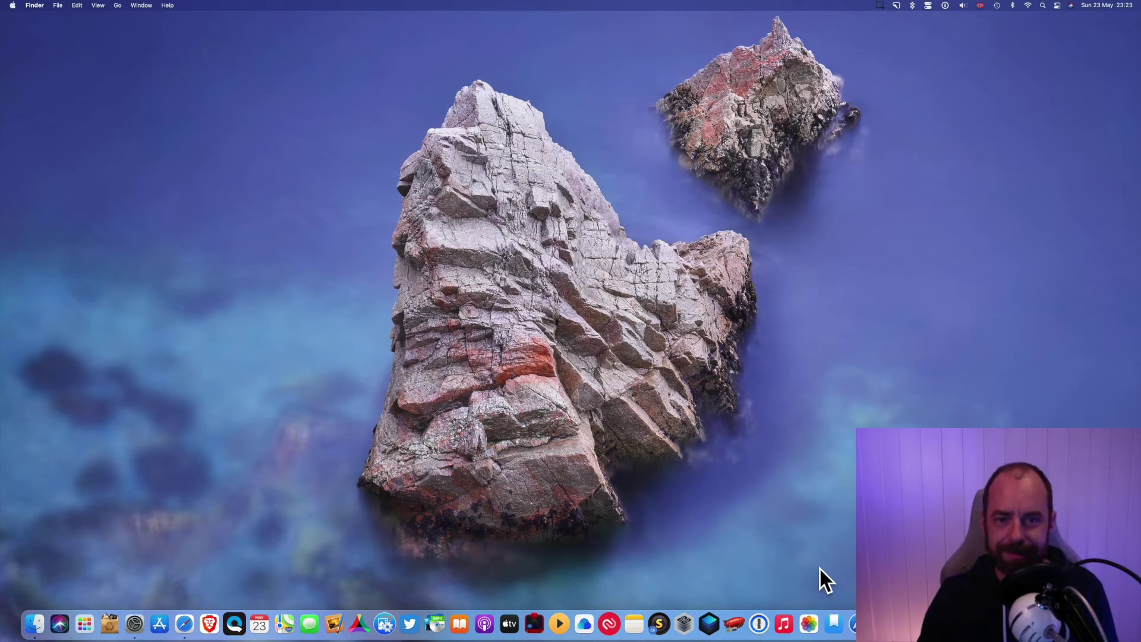
mouse_move(69, 565)
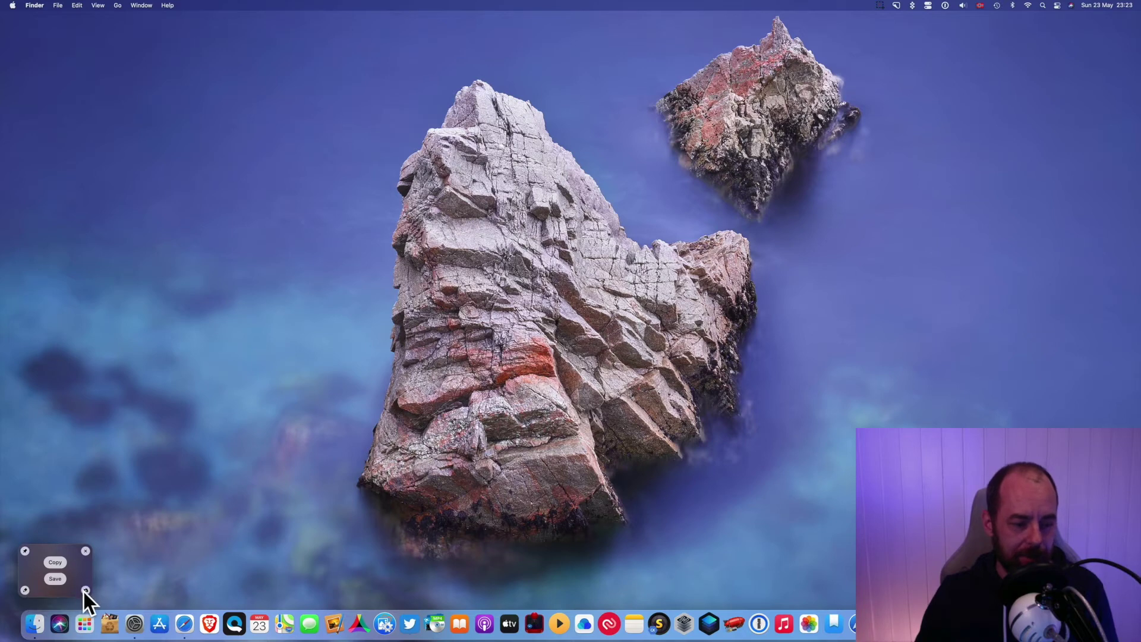
click(24, 591)
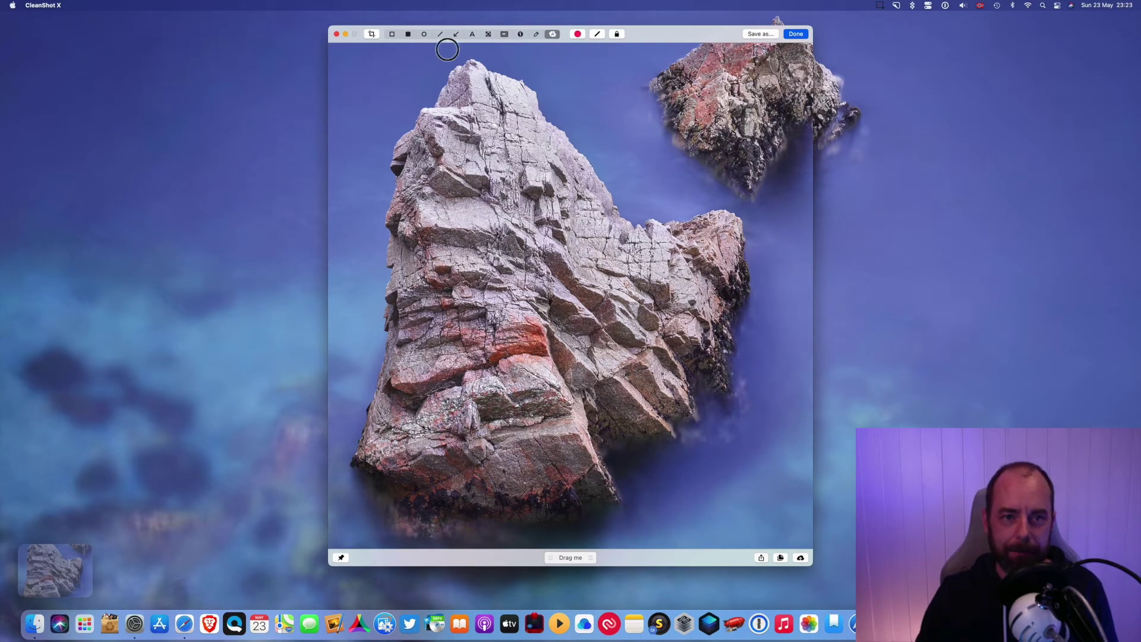
Draw four arrows pointing into the big rock from the top-left, top-right, lower-right and lower-left
click(458, 34)
mouse_move(361, 73)
mouse_down()
mouse_move(389, 126)
mouse_move(484, 213)
mouse_up()
drag(719, 78, 571, 221)
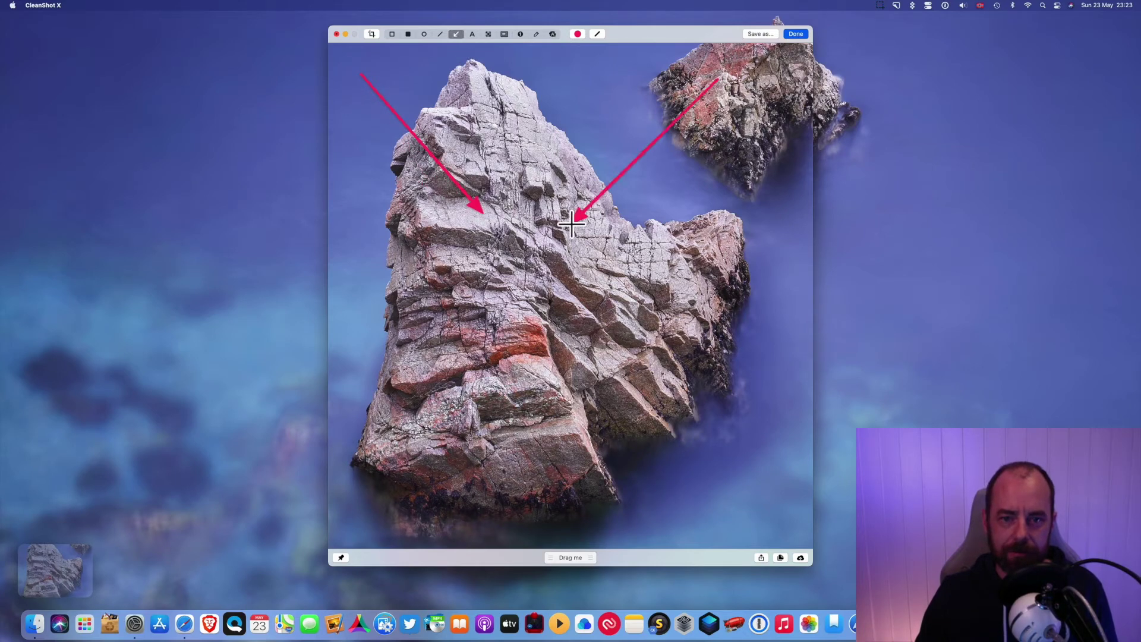
drag(713, 476, 550, 245)
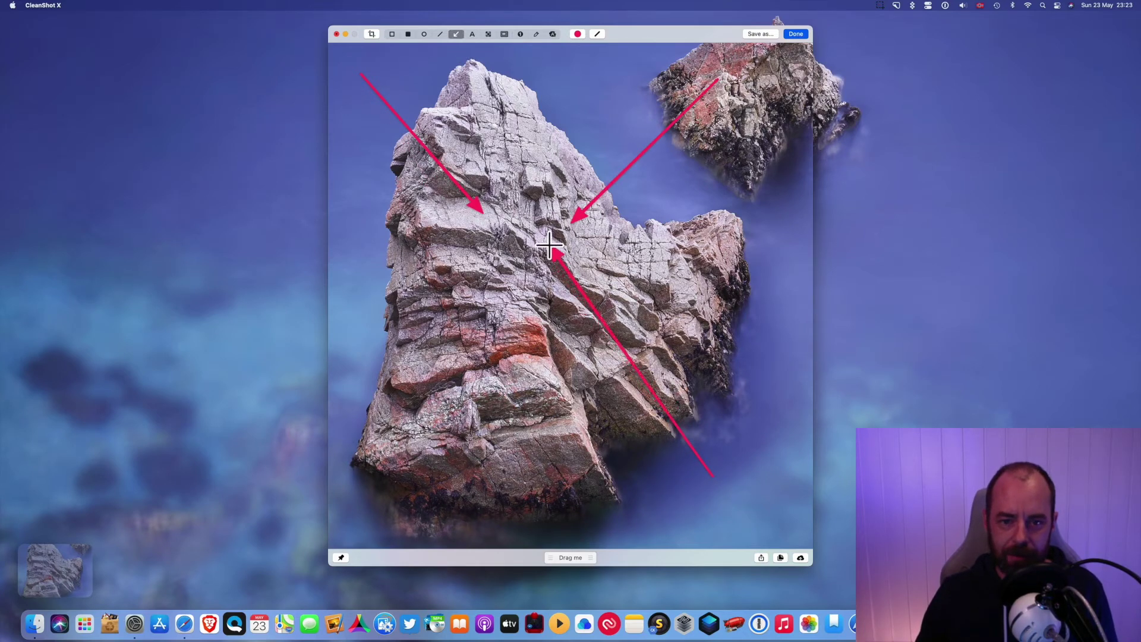
drag(383, 462, 502, 238)
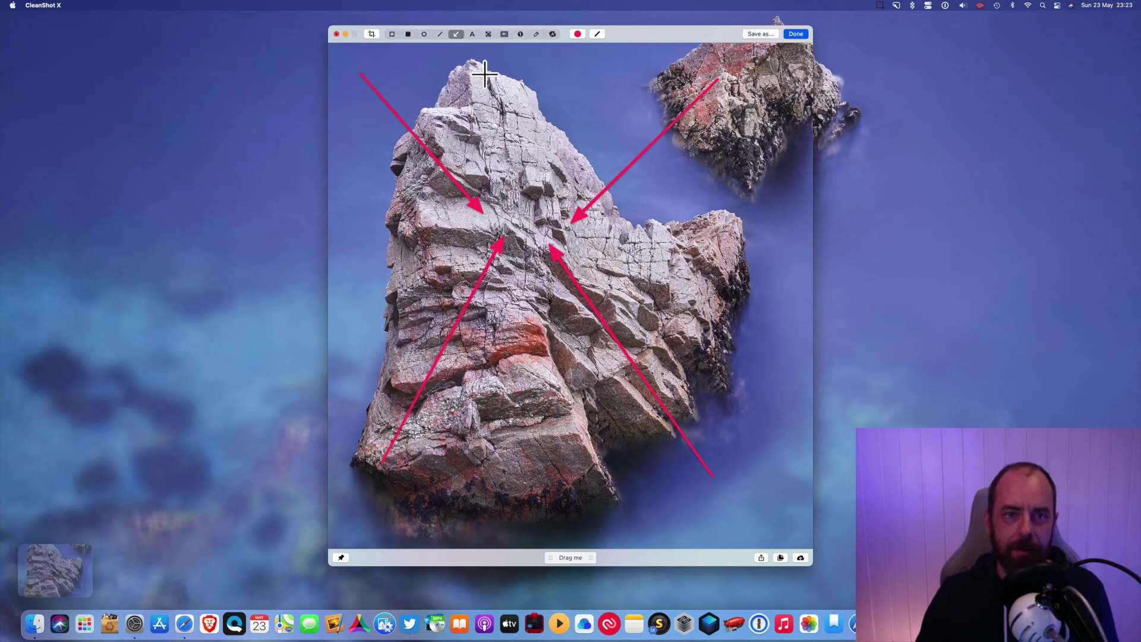
Add the caption 'Here is the treasure' where the arrows meet, styled Outlined
click(473, 34)
click(485, 230)
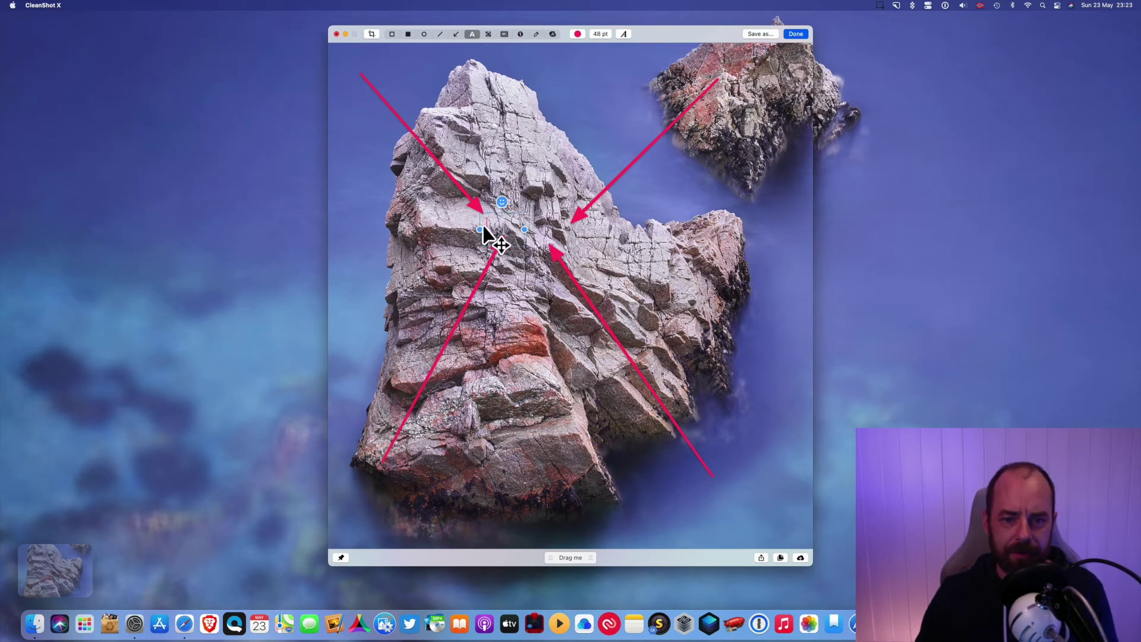
text(Here is the )
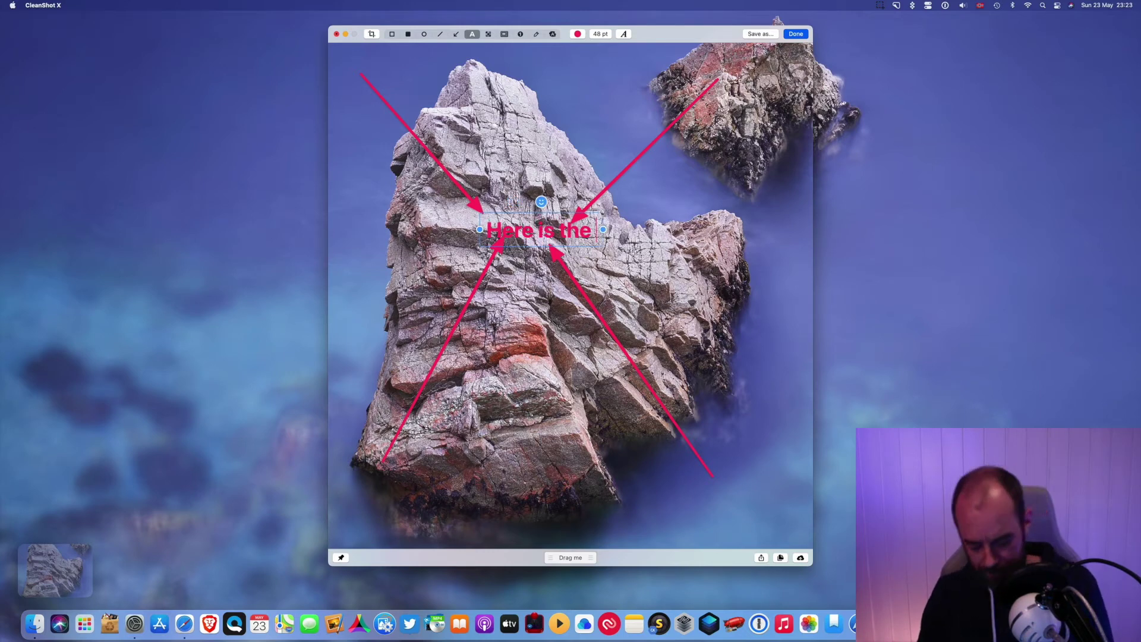
text(treas)
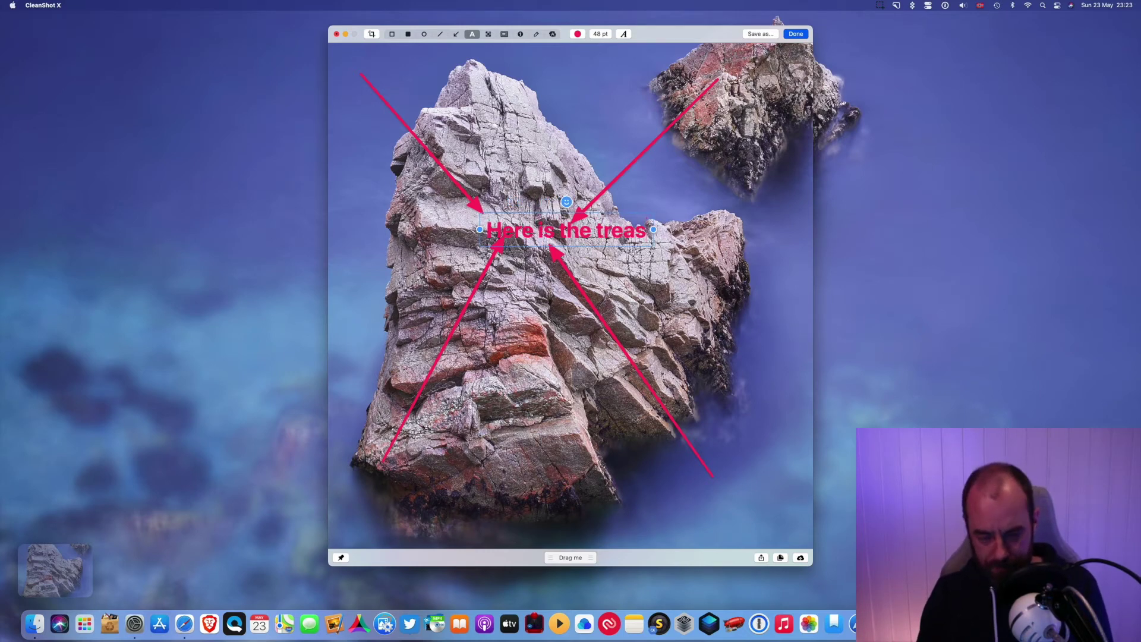
text(ure)
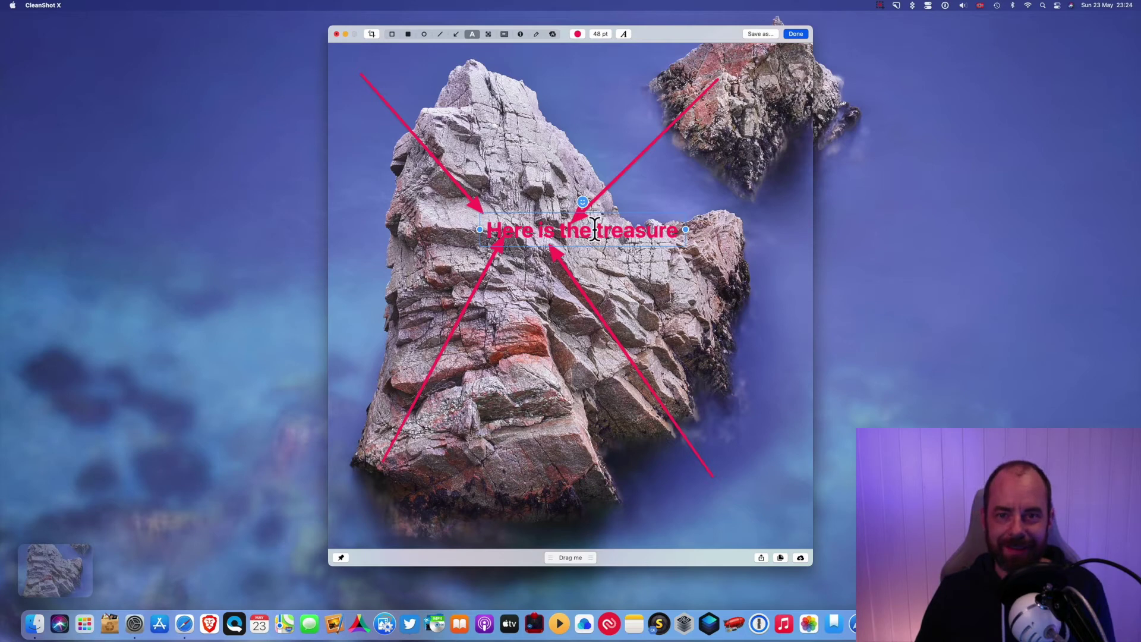
key(super+a)
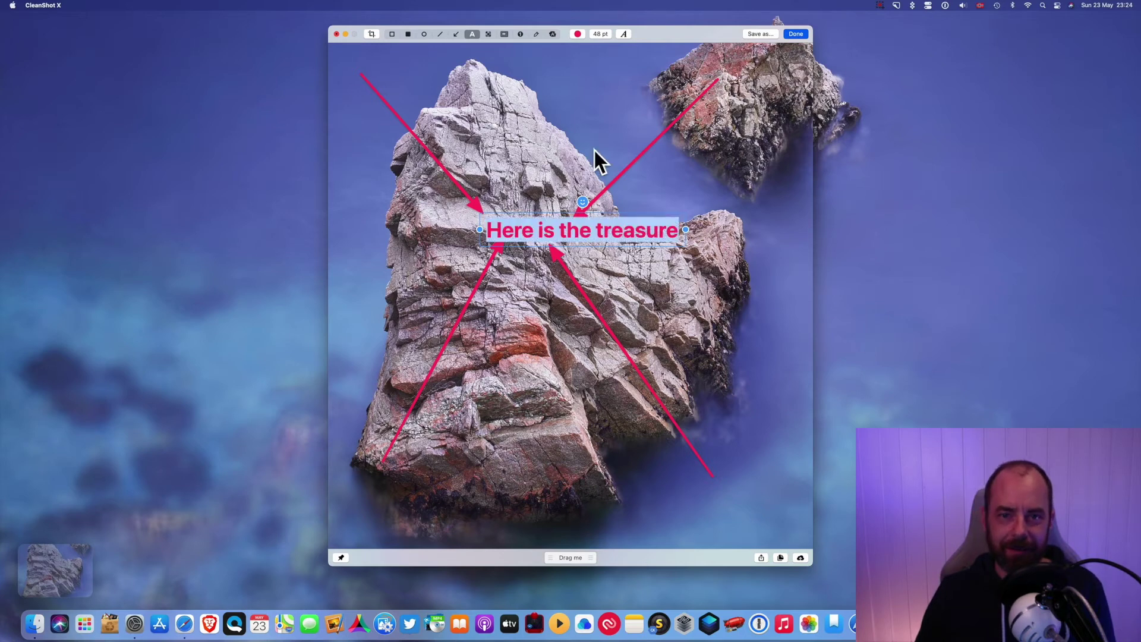
click(624, 34)
click(651, 78)
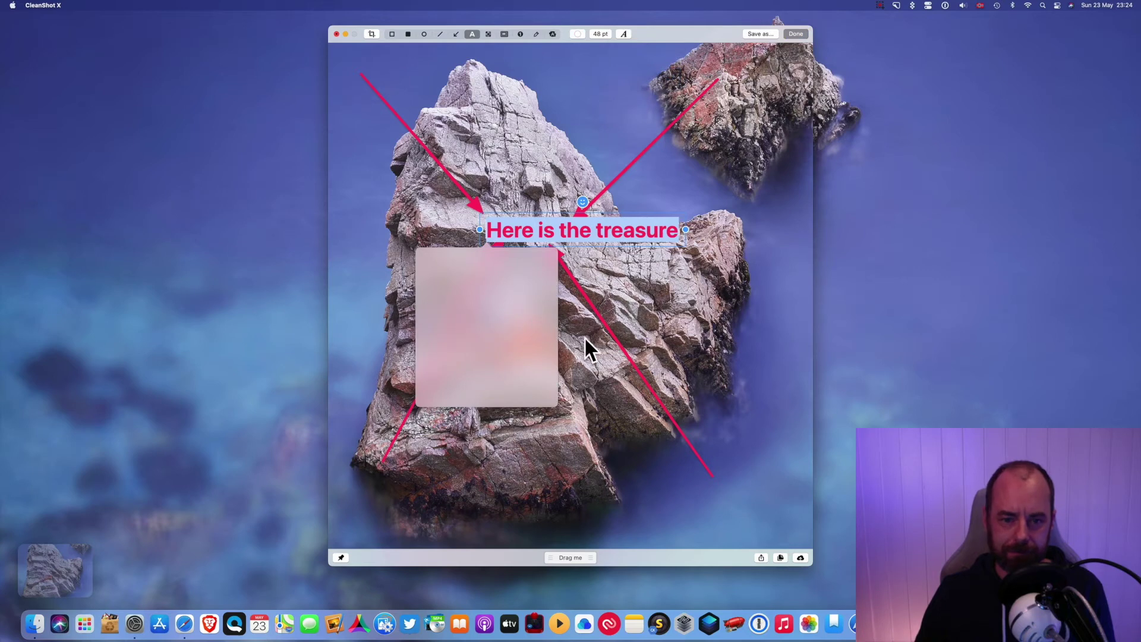
click(612, 344)
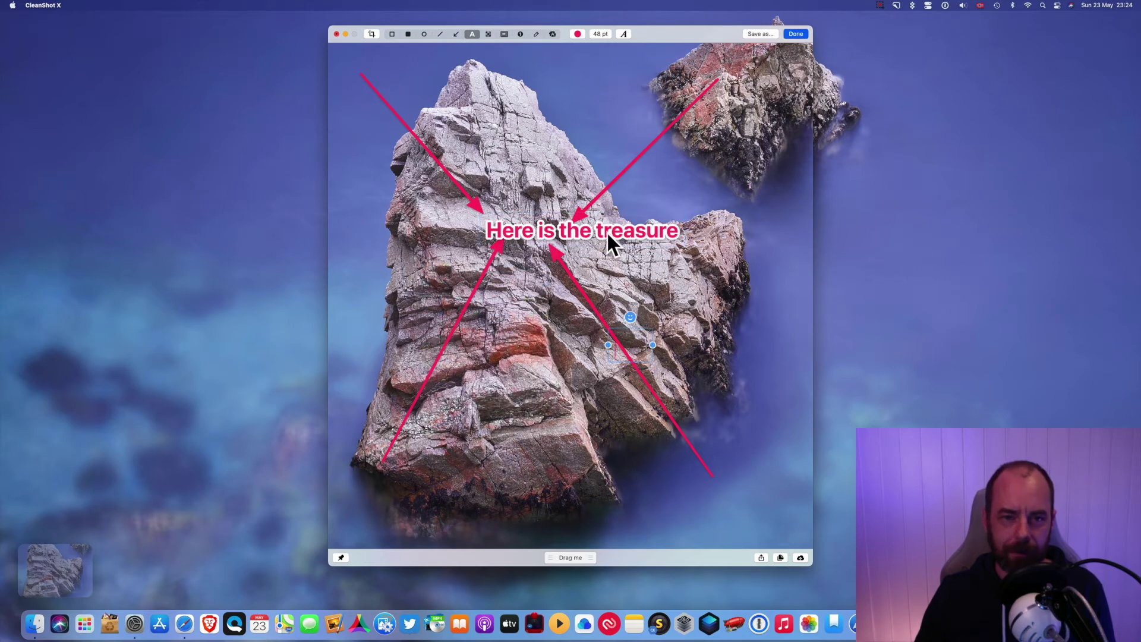
Pixelate the rock's peak and a patch on its right side
click(488, 34)
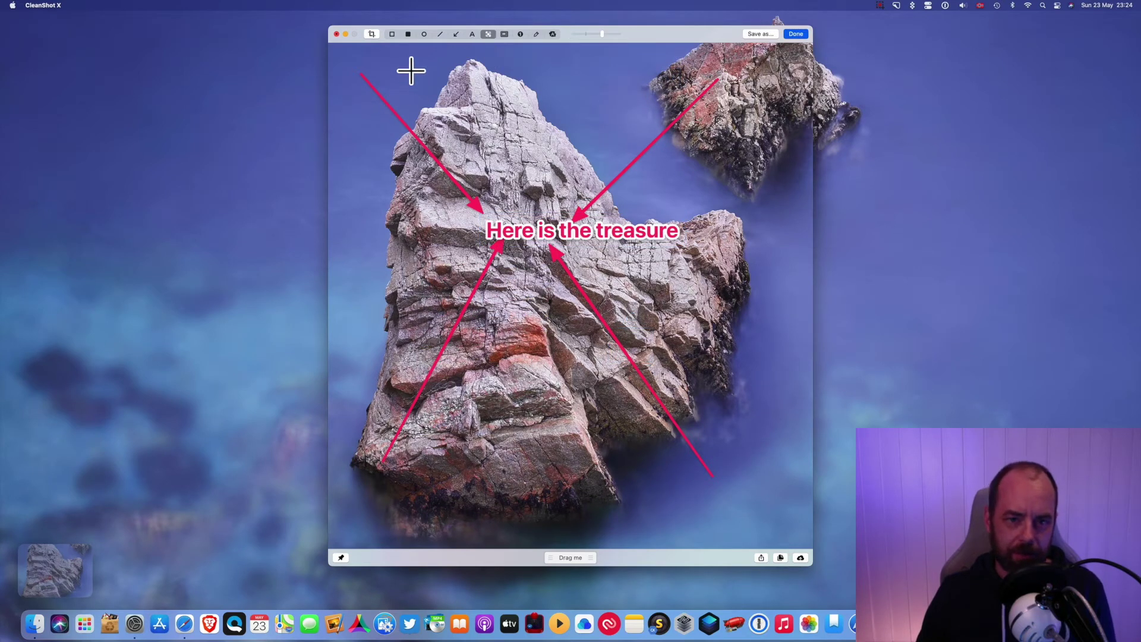
drag(409, 70, 611, 177)
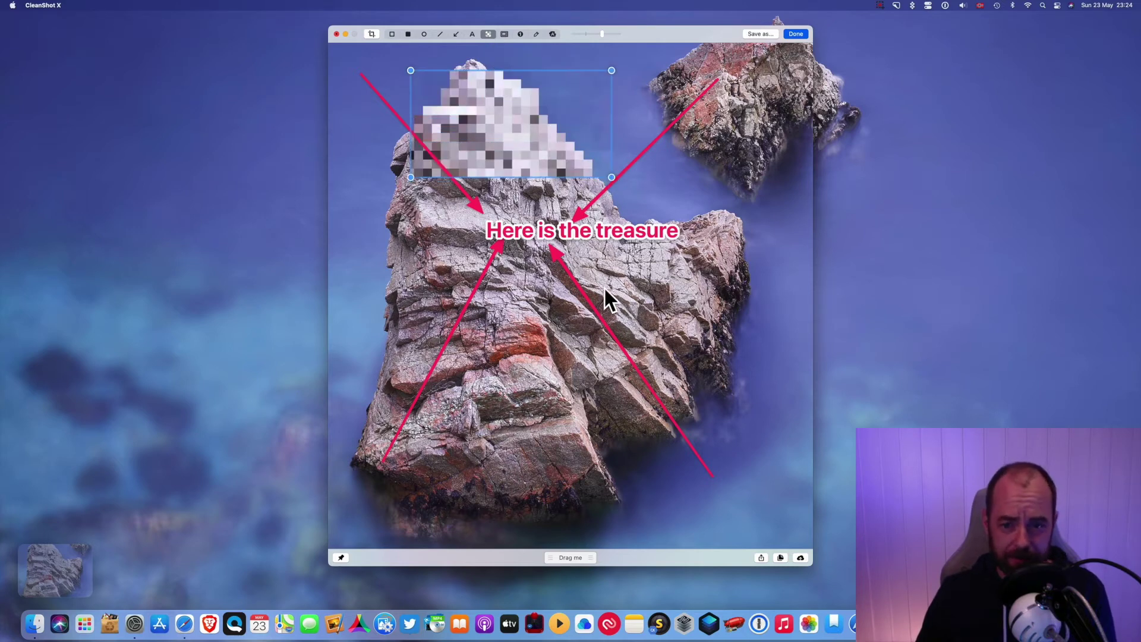
drag(726, 367, 582, 271)
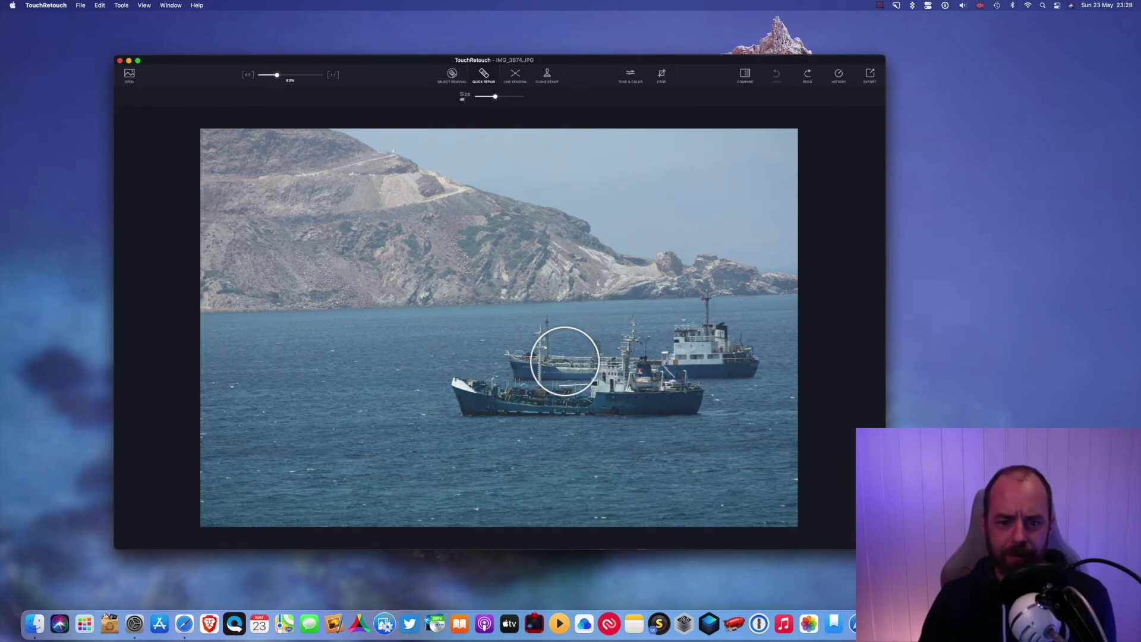
Zoom in and brush over the boat's hull lettering to erase the name
scroll(564, 361, up, 5)
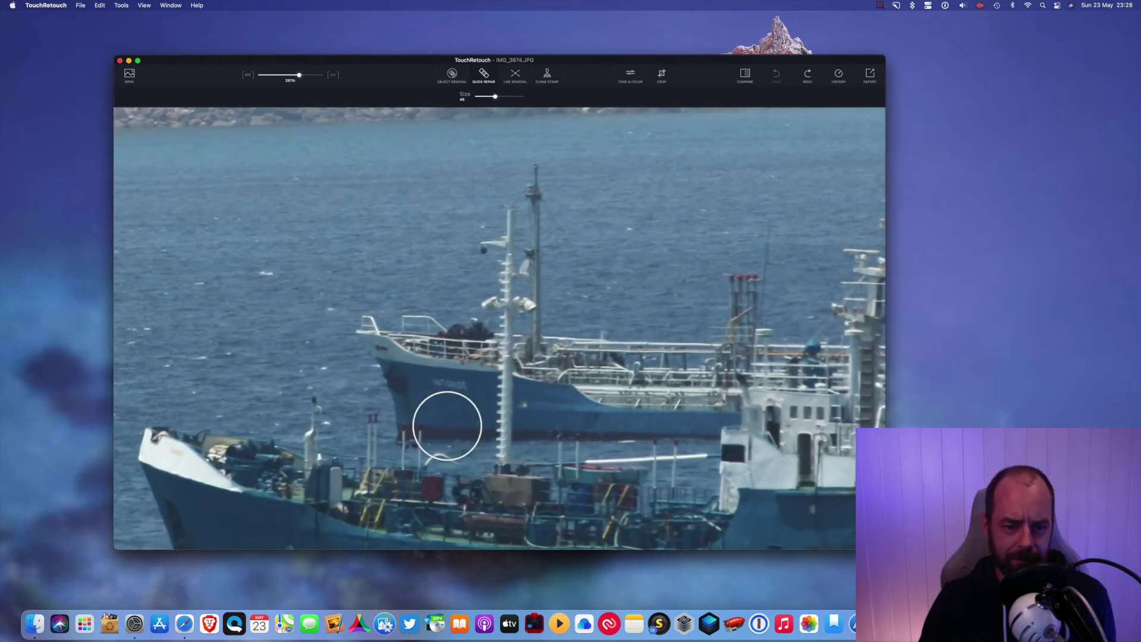
scroll(446, 425, up, 5)
scroll(446, 426, up, 2)
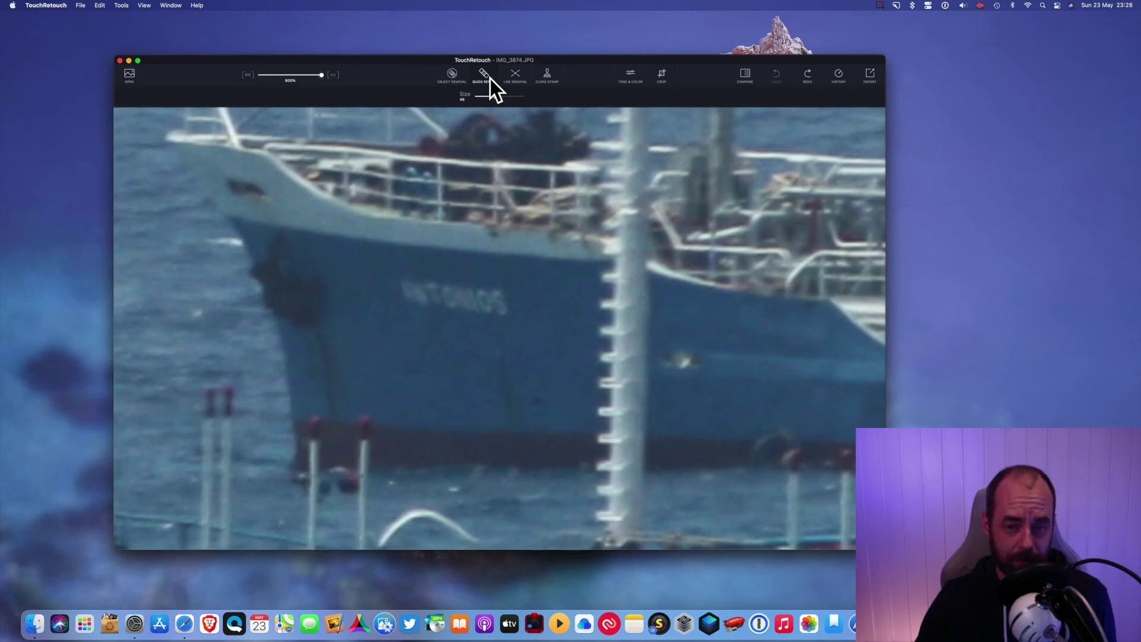
mouse_move(408, 295)
mouse_down()
mouse_move(499, 303)
mouse_move(407, 290)
mouse_up()
Zoom onto the ridge and erase the small building on the hilltop
scroll(298, 341, down, 10)
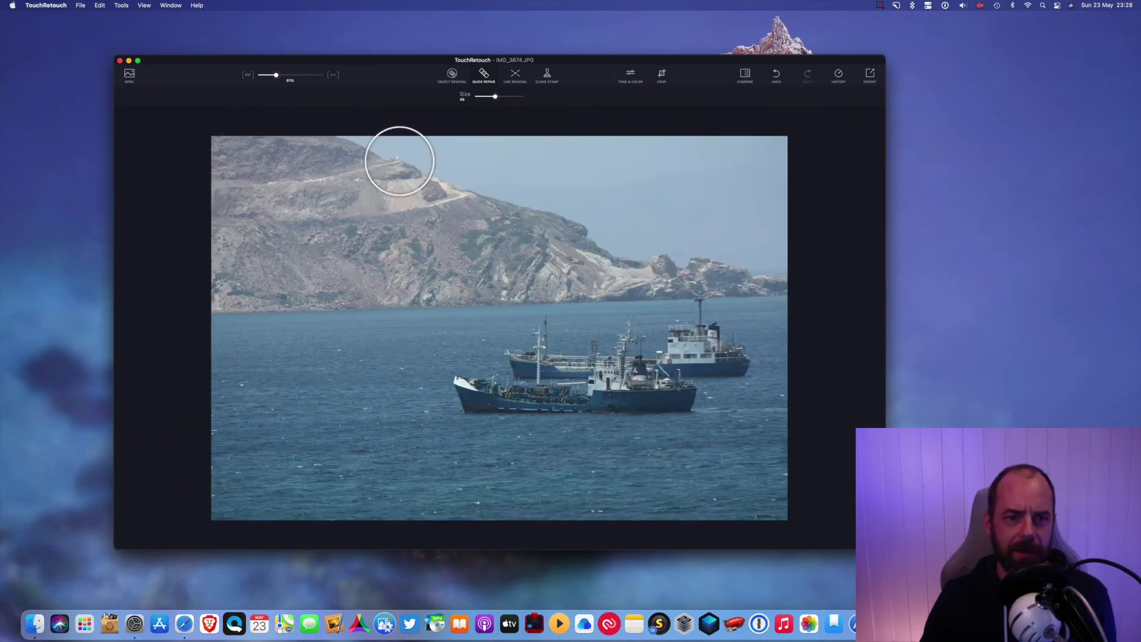
scroll(395, 154, up, 5)
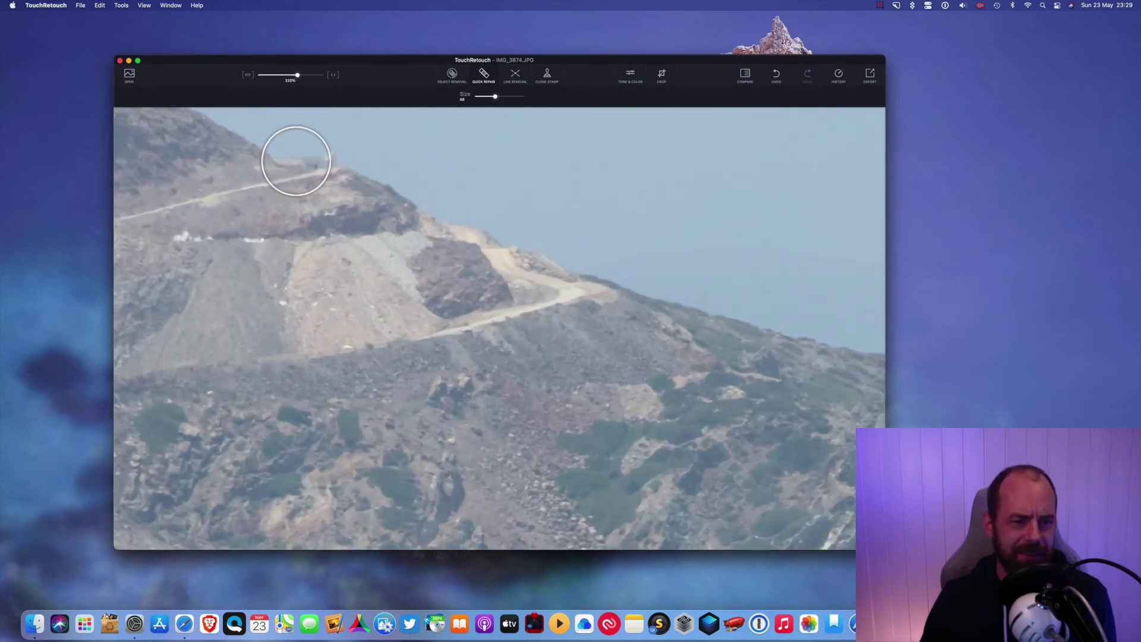
scroll(296, 160, up, 4)
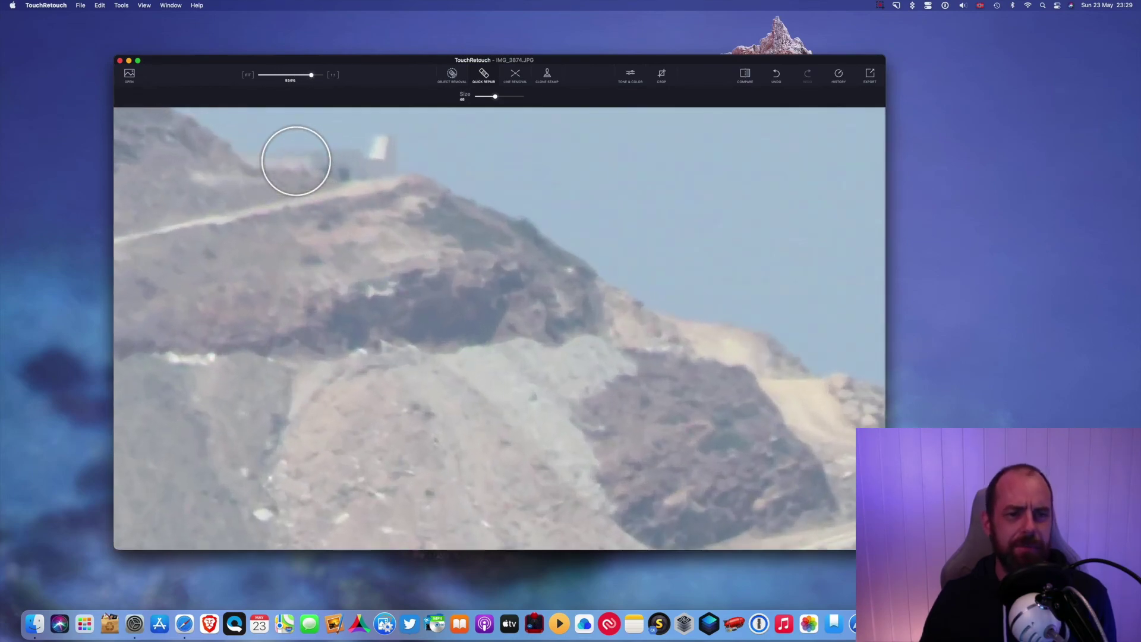
scroll(296, 160, up, 3)
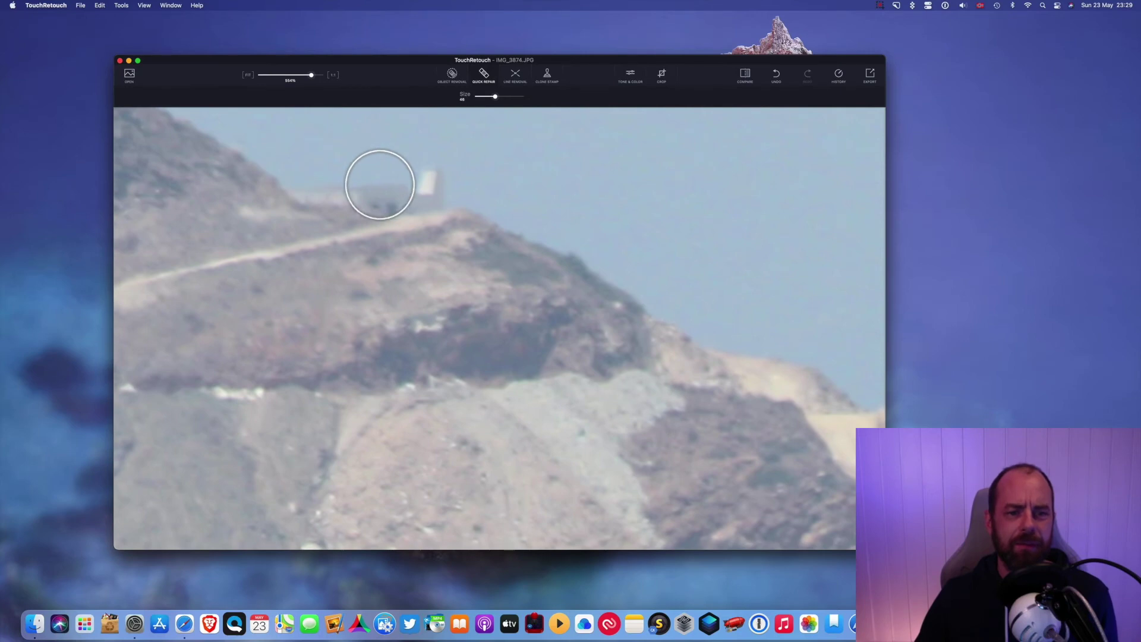
mouse_move(426, 178)
mouse_down()
mouse_move(377, 190)
mouse_move(296, 186)
mouse_up()
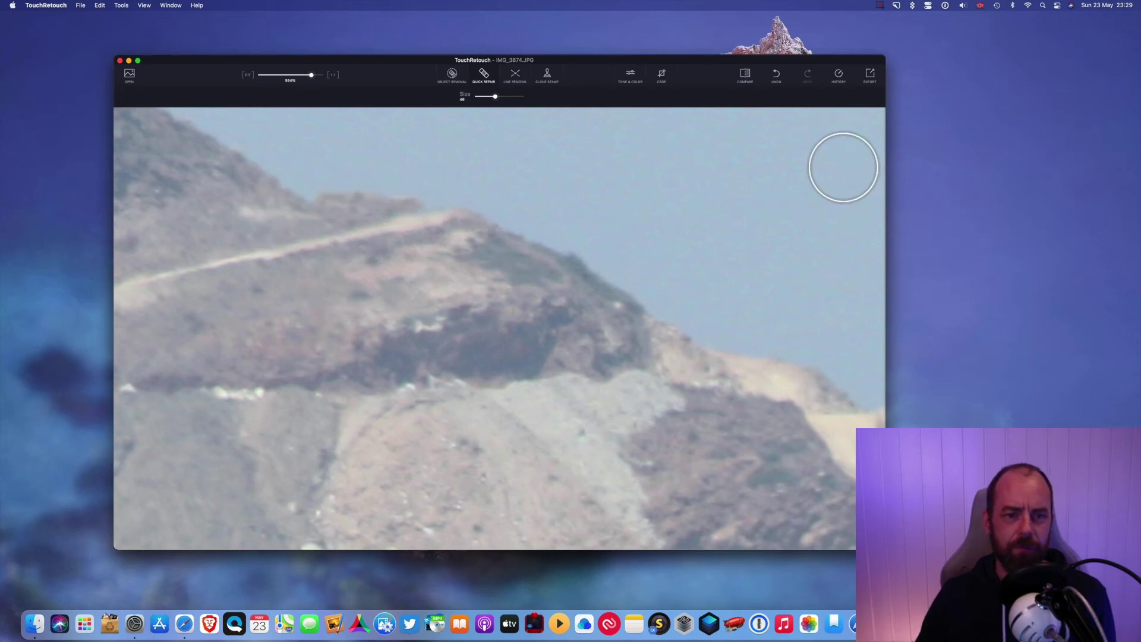
scroll(843, 167, down, 5)
click(453, 76)
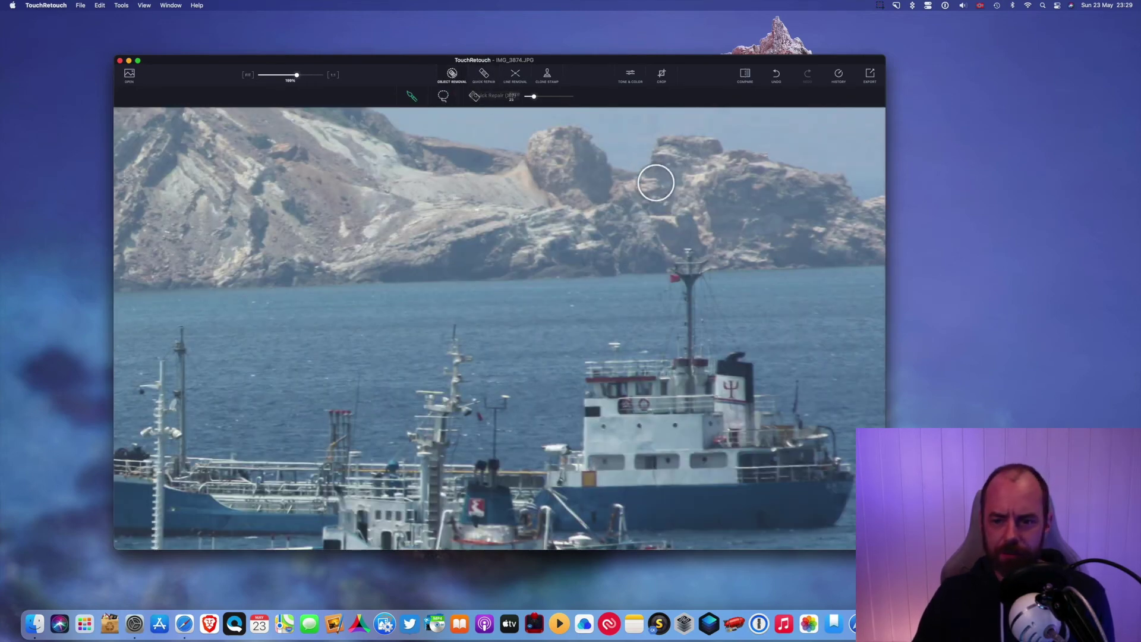
Erase the ship's mast top from the photo with Object Removal
mouse_move(680, 257)
mouse_down()
mouse_move(693, 250)
mouse_move(701, 303)
mouse_move(689, 340)
mouse_move(685, 321)
mouse_up()
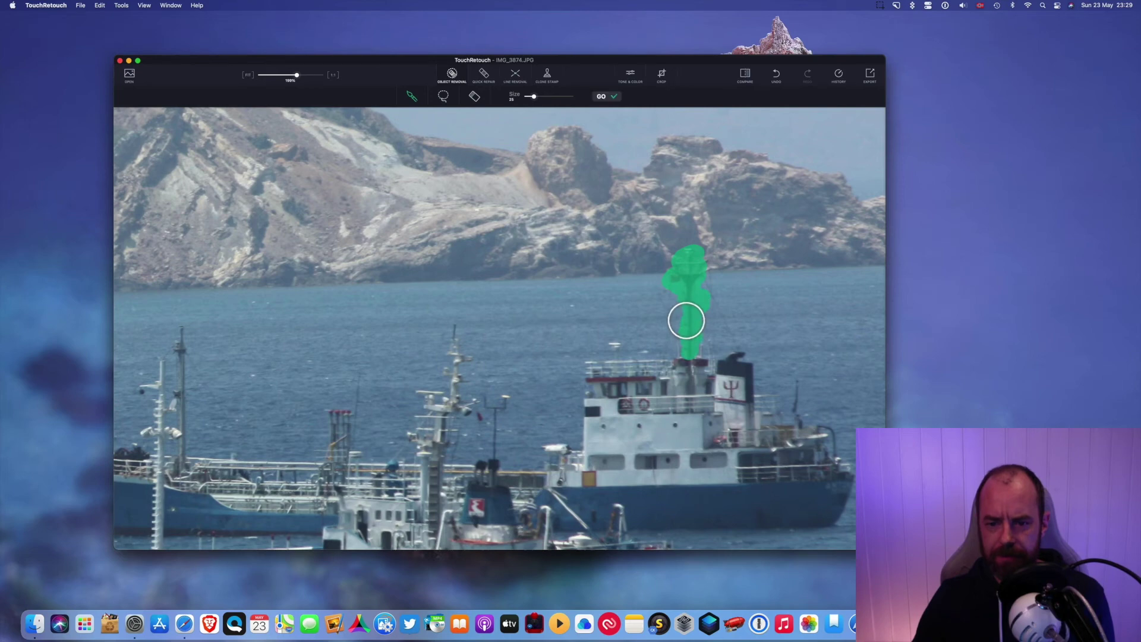
click(603, 98)
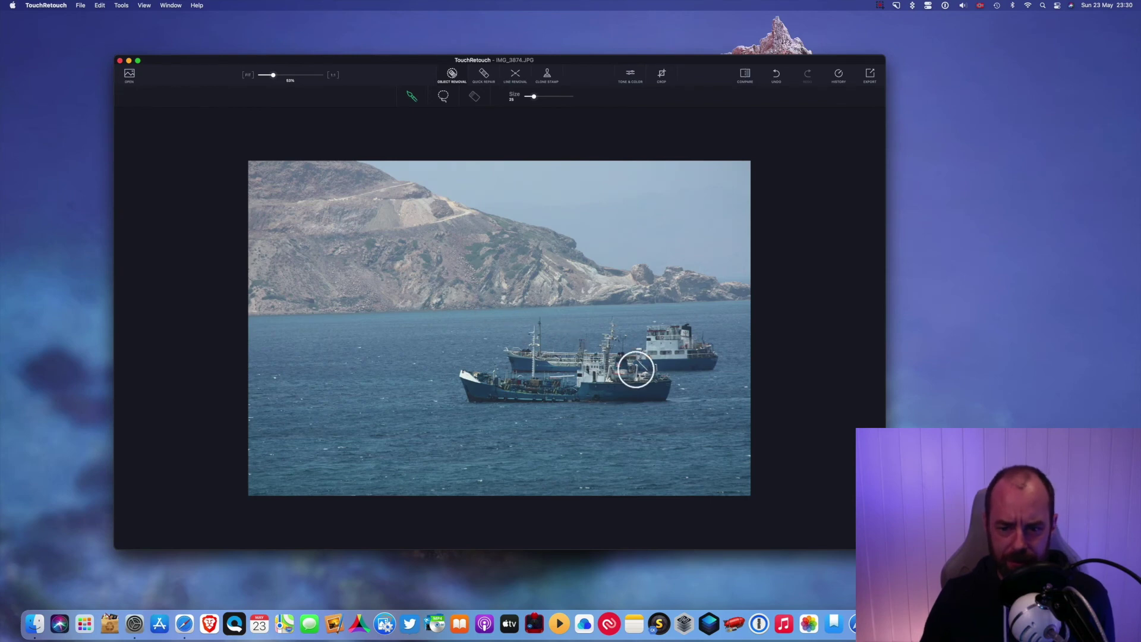
scroll(548, 390, up, 3)
scroll(547, 390, right, 3)
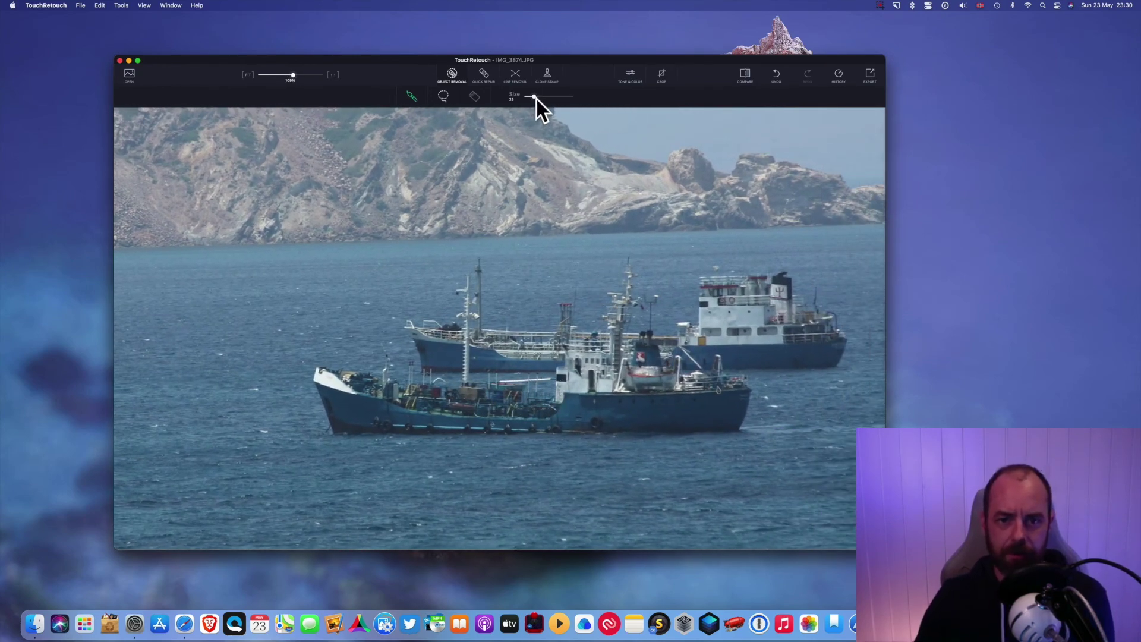
Raise the brush size to 100 and erase all the boats, leaving open sea
mouse_move(534, 97)
mouse_down()
mouse_move(590, 97)
mouse_move(572, 98)
mouse_up()
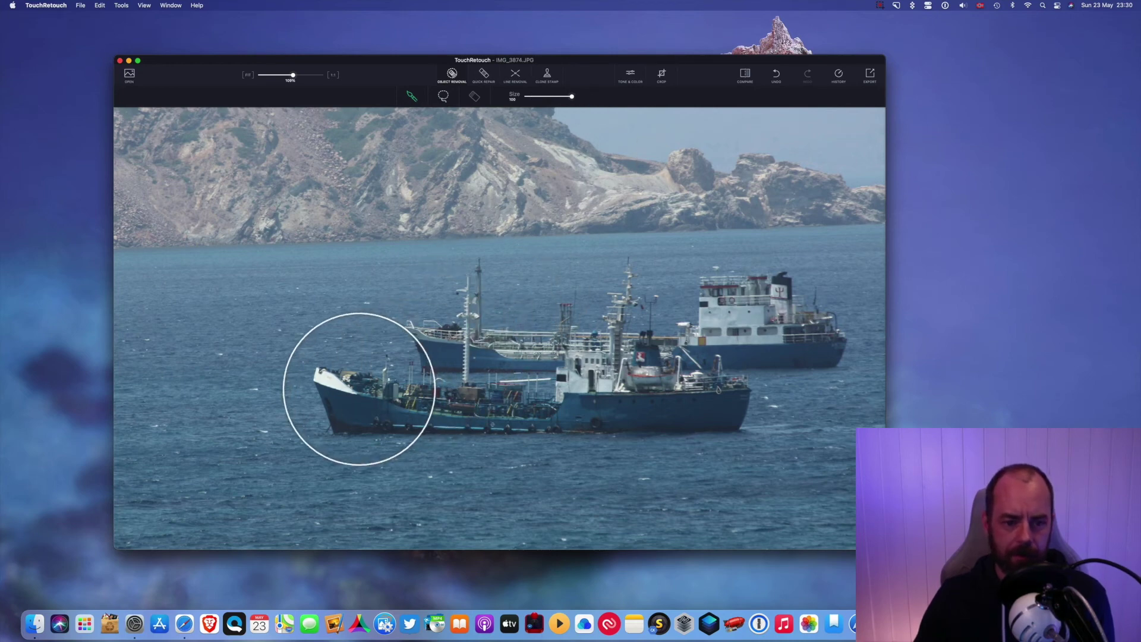
mouse_move(359, 389)
mouse_down()
mouse_move(417, 402)
mouse_move(337, 404)
mouse_move(357, 382)
mouse_move(372, 390)
mouse_move(390, 362)
mouse_move(479, 415)
mouse_move(561, 392)
mouse_move(695, 420)
mouse_move(713, 402)
mouse_move(634, 377)
mouse_move(440, 352)
mouse_move(479, 272)
mouse_move(691, 353)
mouse_move(573, 339)
mouse_move(572, 300)
mouse_move(578, 326)
mouse_move(634, 295)
mouse_move(777, 323)
mouse_move(731, 349)
mouse_move(779, 289)
mouse_move(725, 293)
mouse_move(695, 262)
mouse_up()
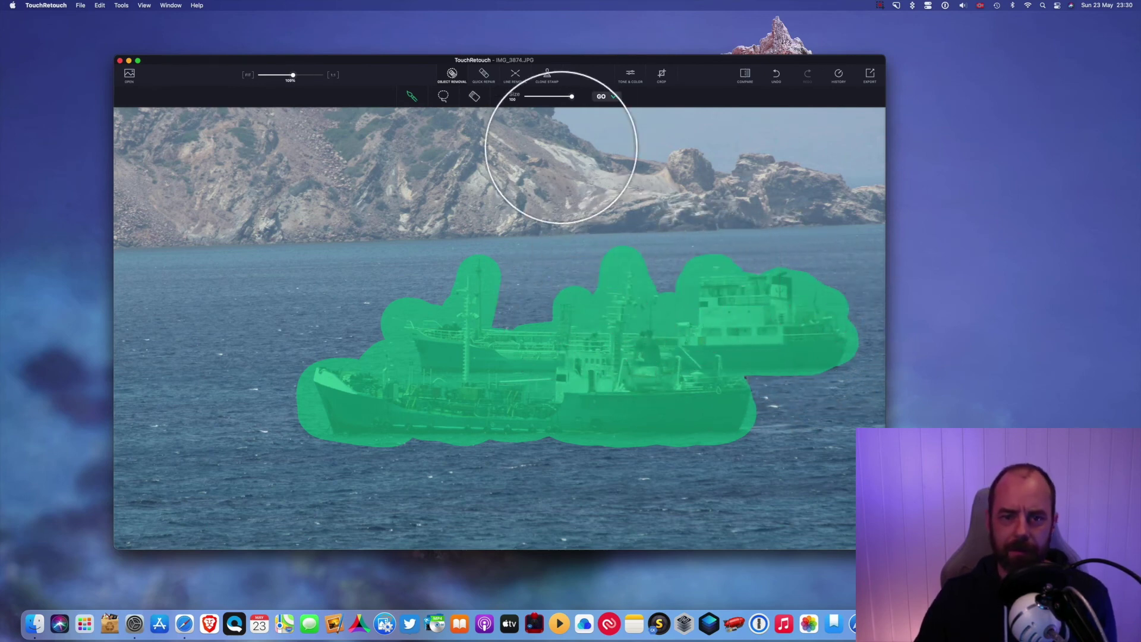
click(604, 98)
scroll(571, 216, down, 5)
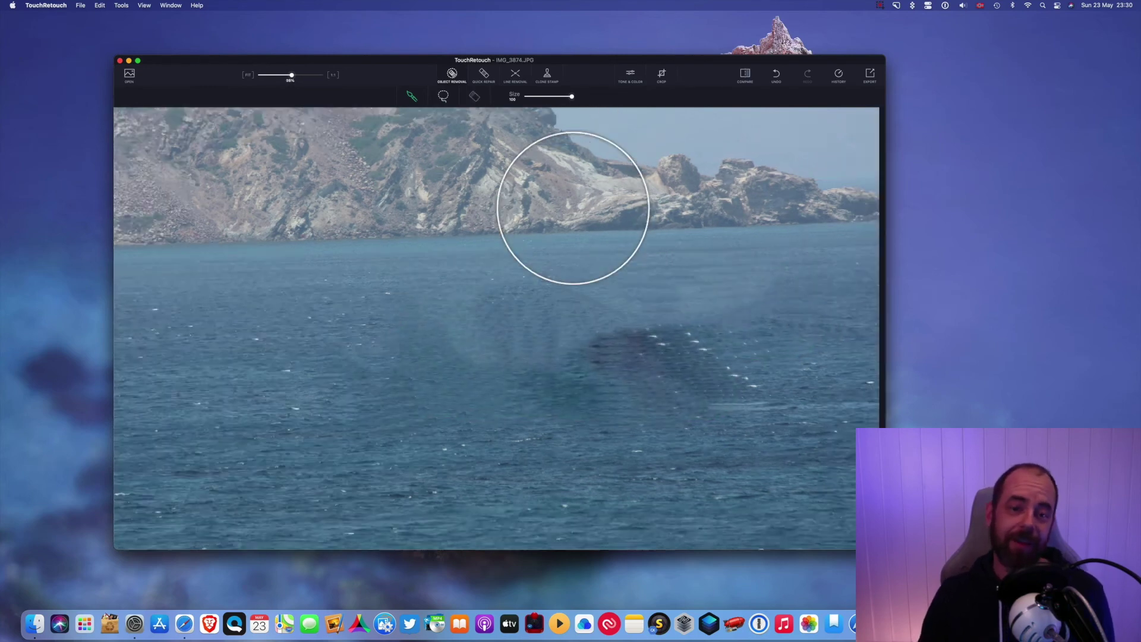
scroll(548, 279, up, 3)
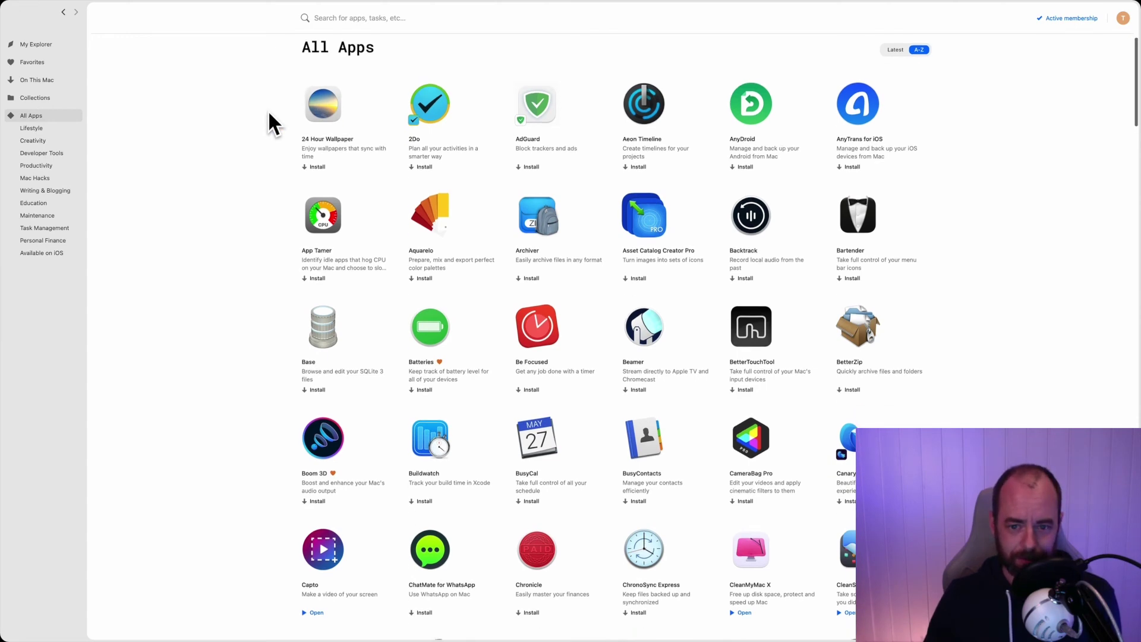
Scroll the All Apps grid down to the T section listing TouchRetouch
scroll(267, 109, down, 10)
scroll(267, 110, down, 20)
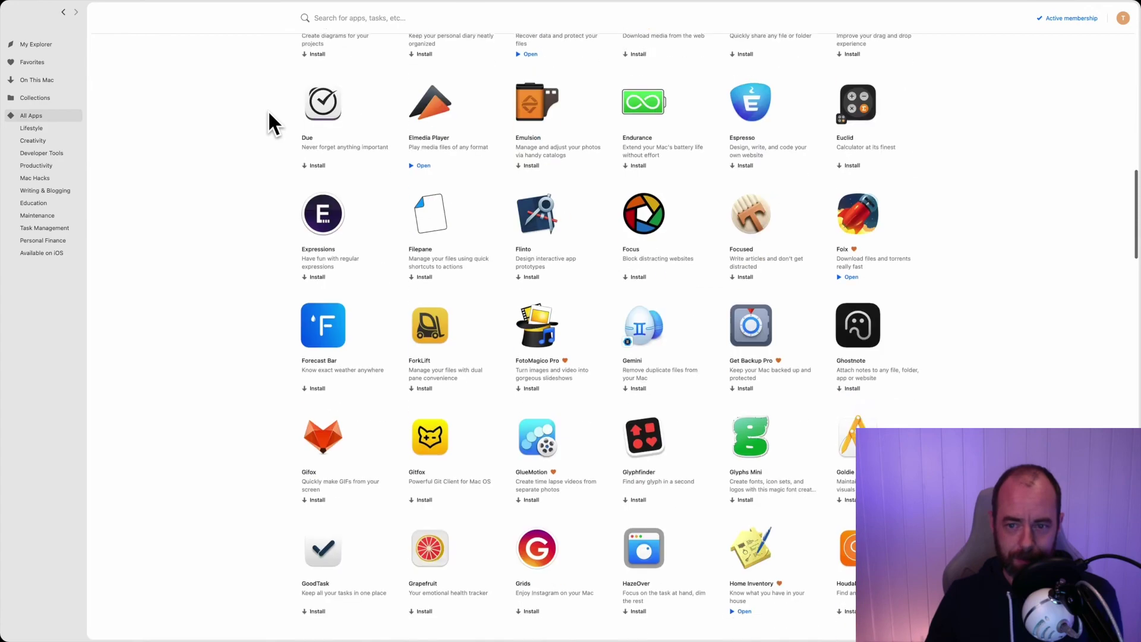
scroll(267, 109, down, 20)
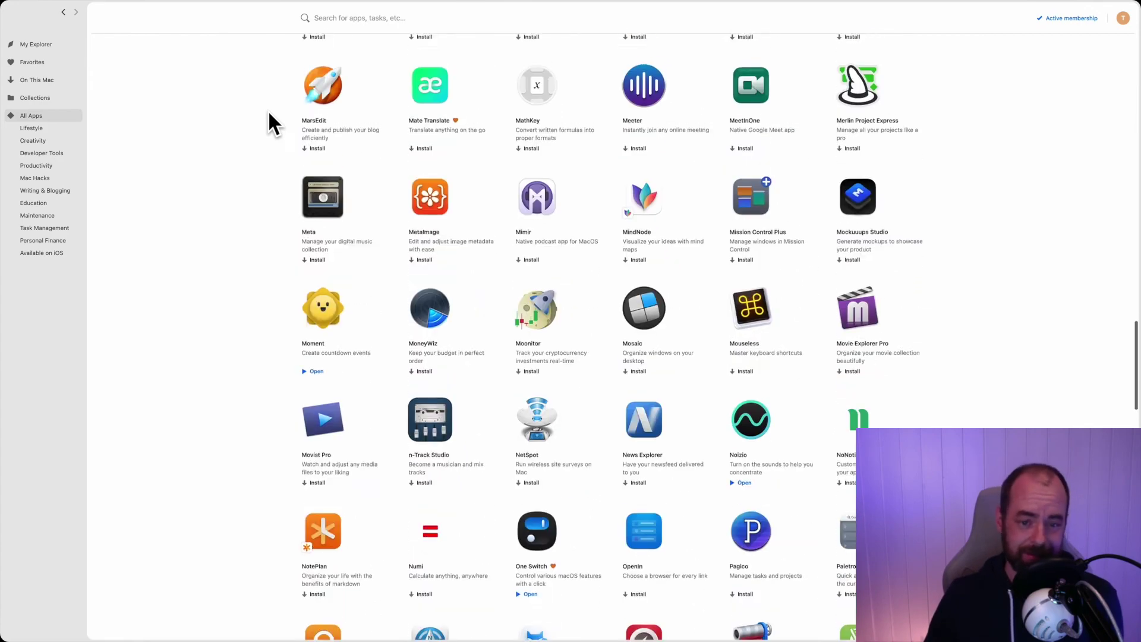
scroll(267, 109, down, 18)
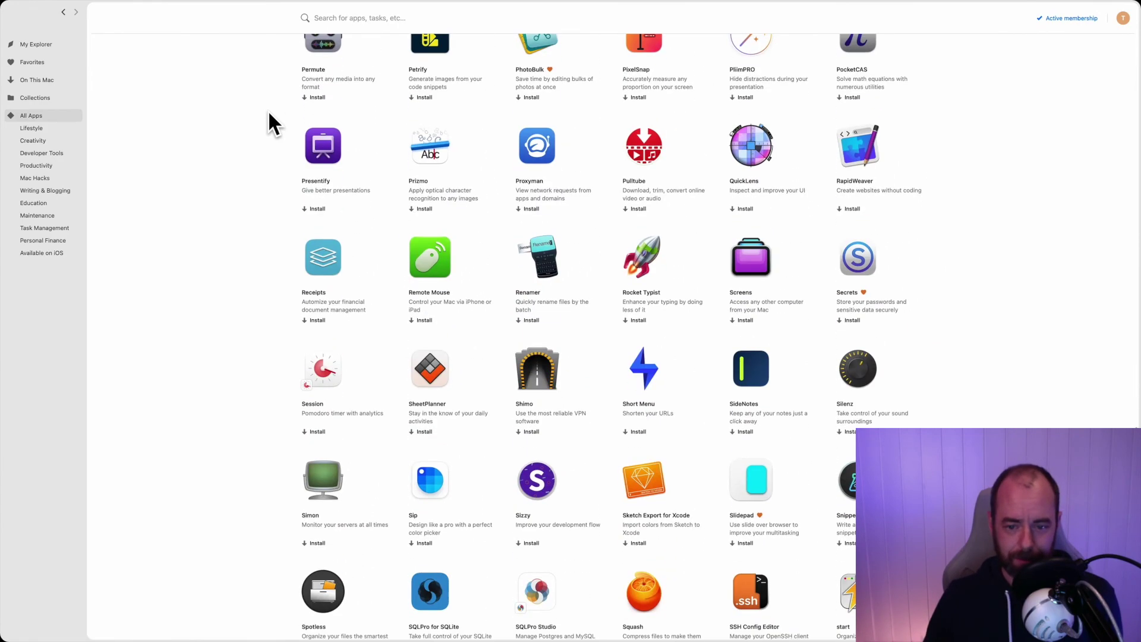
scroll(268, 113, down, 15)
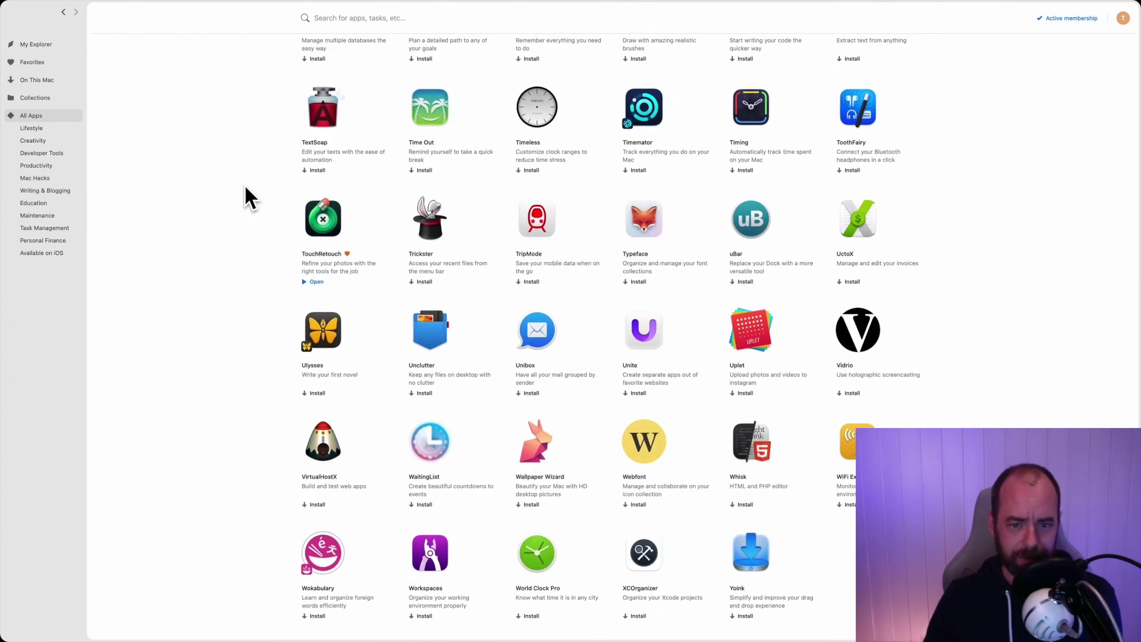
scroll(248, 197, up, 3)
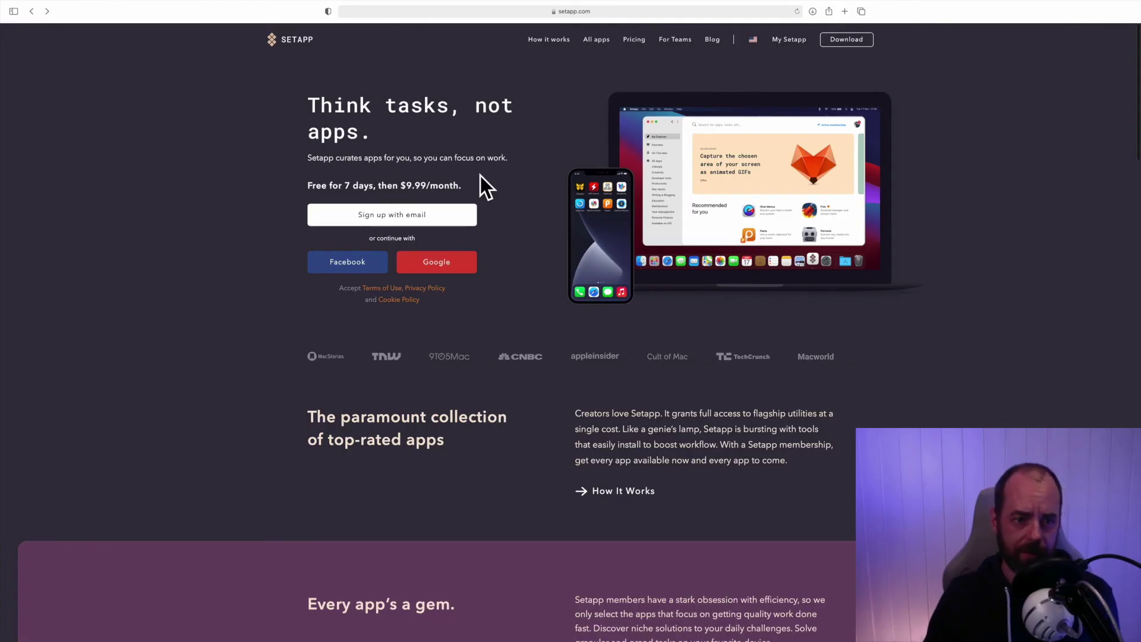
double_click(363, 184)
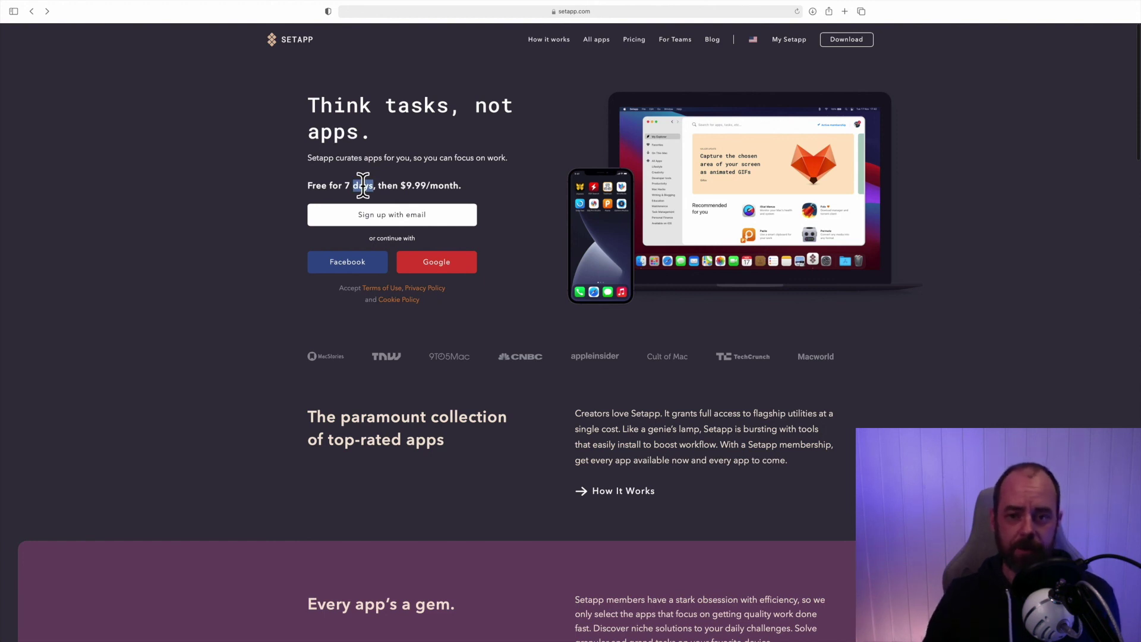
click(362, 185)
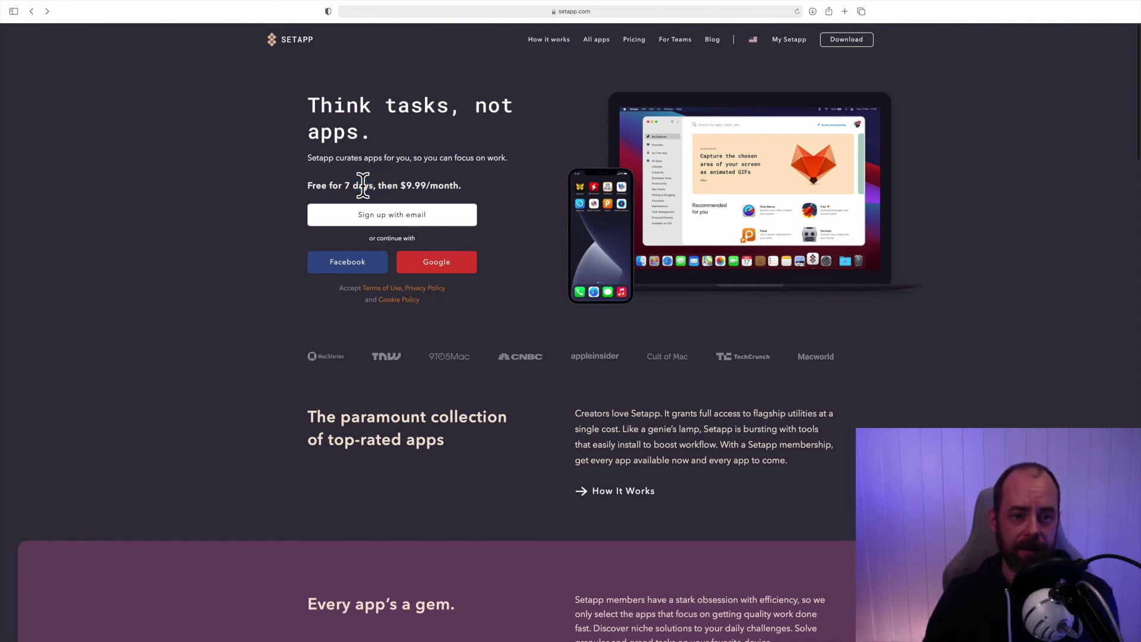